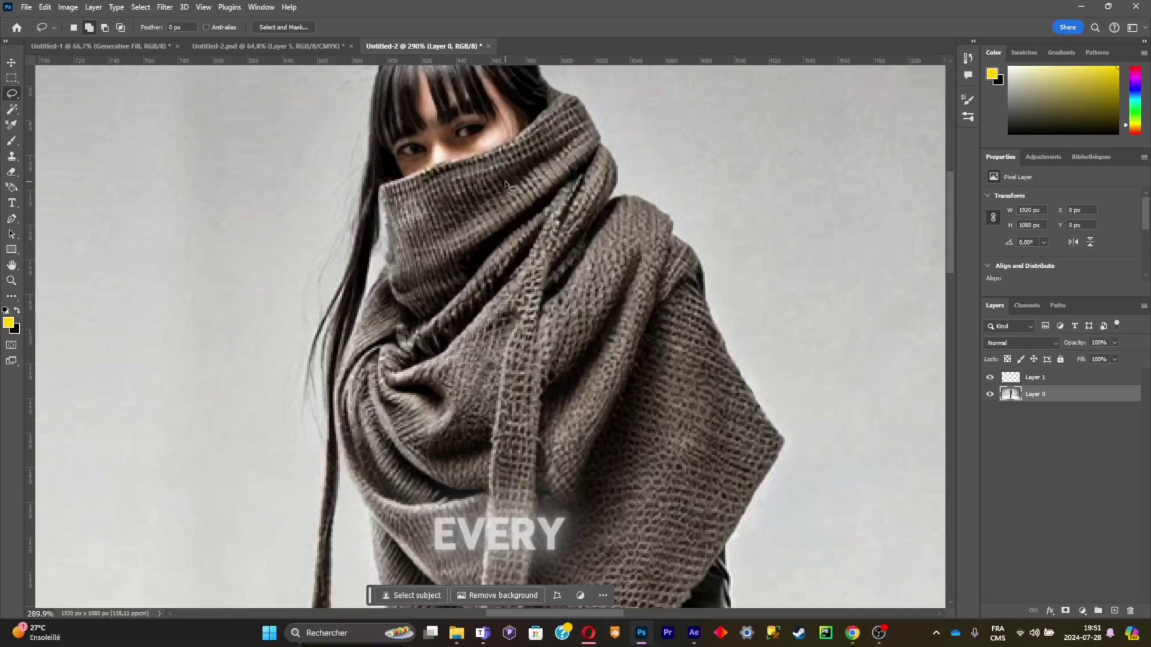
# Outline the scarf's mouth cover with the Pen tool, copy it from Layer 0 onto its own layer, and preview the cutout alone
pyautogui.scroll(-3, 2, 179)
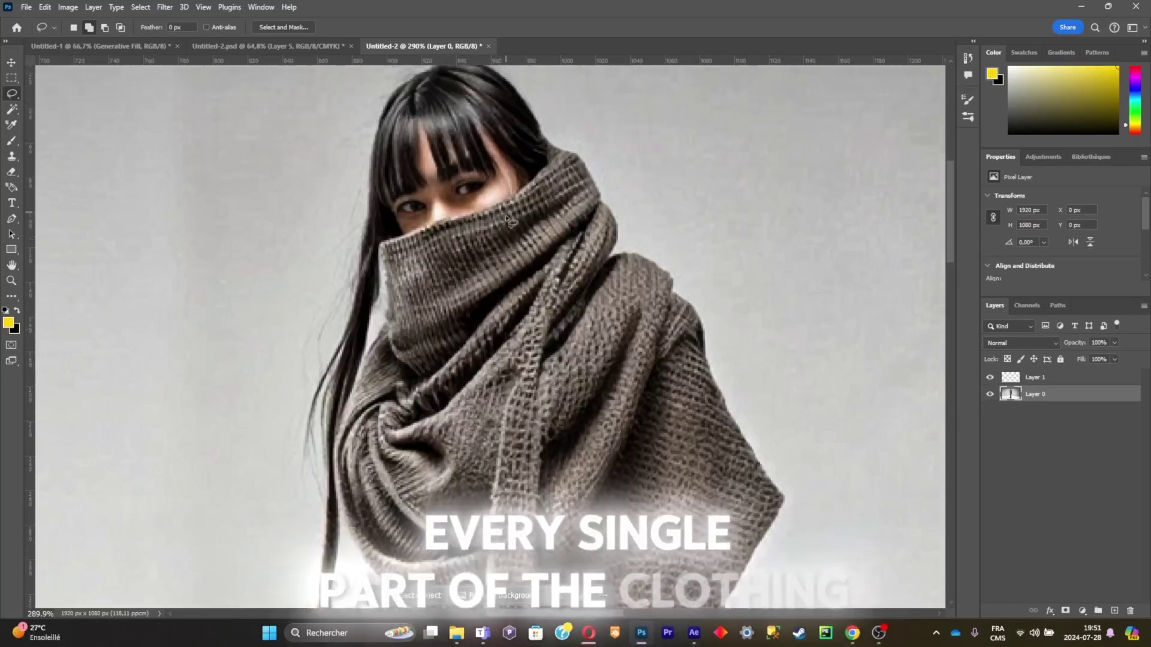
pyautogui.click(12, 220)
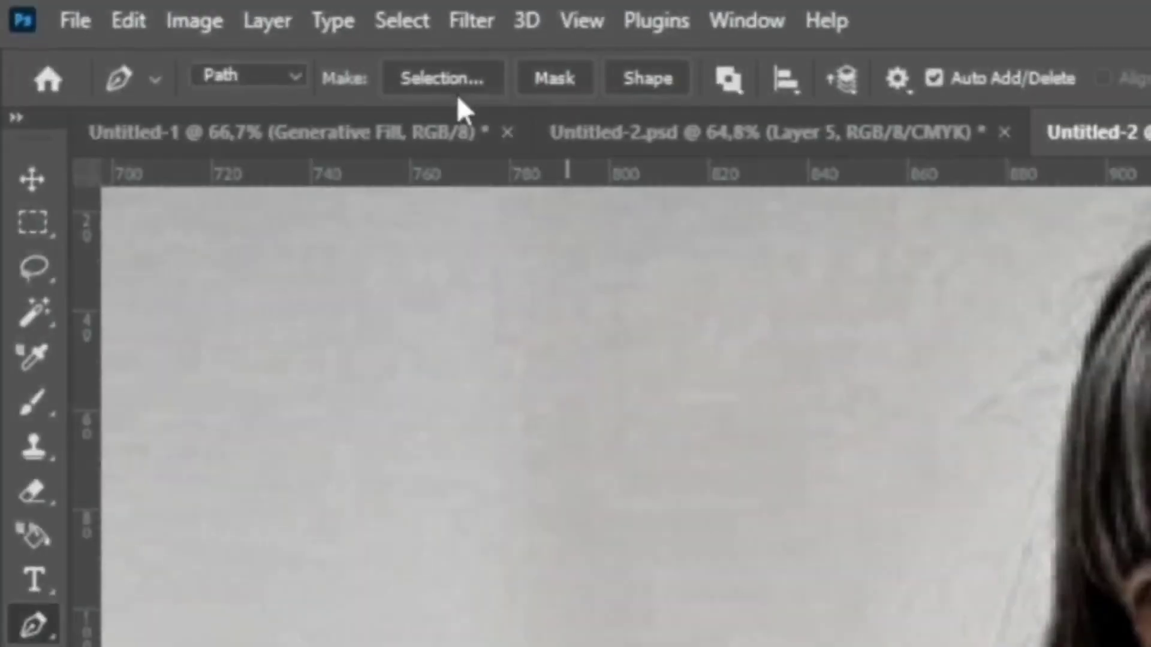
pyautogui.click(460, 80)
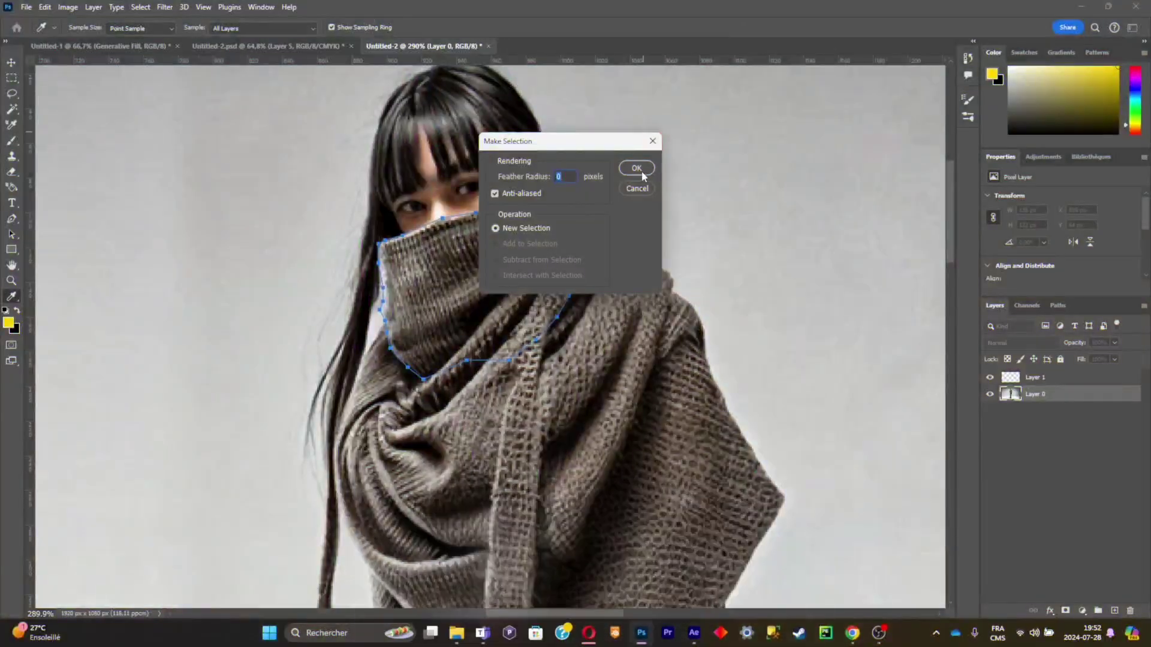
pyautogui.click(639, 169)
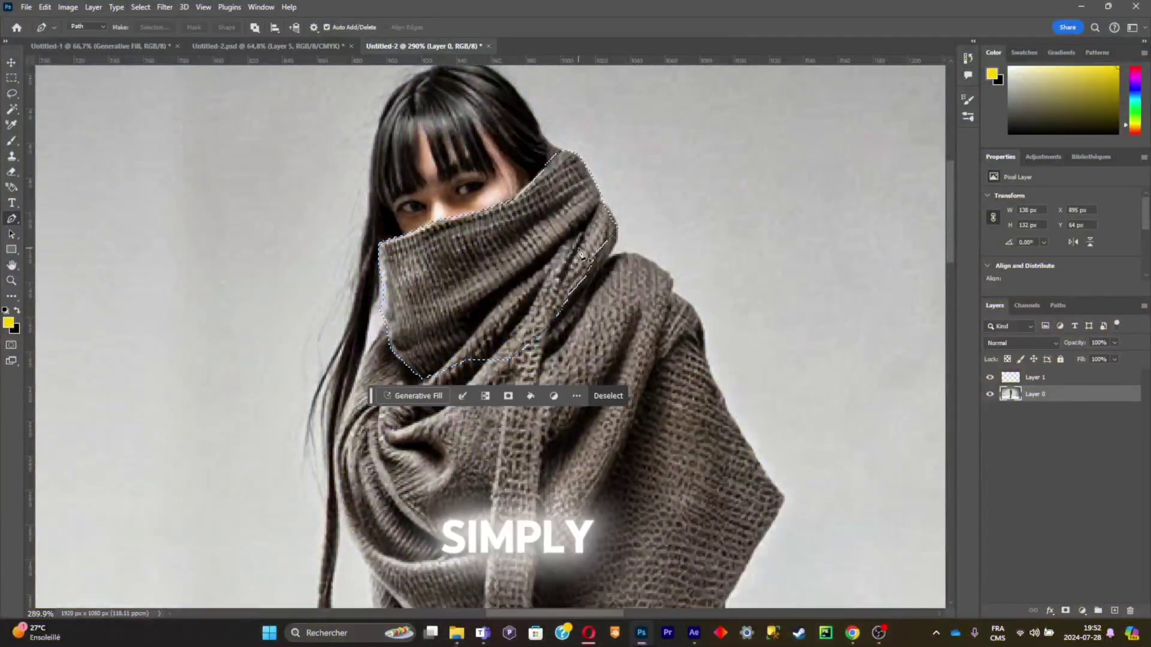
pyautogui.hotkey('ctrl', 'j')
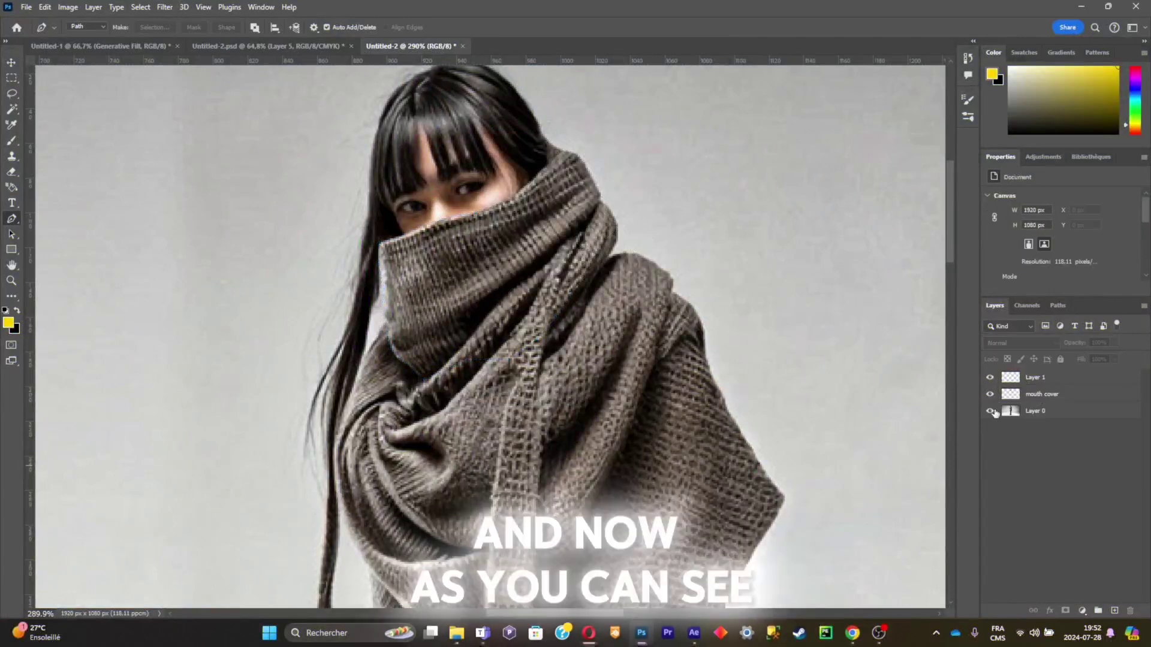
pyautogui.click(991, 411)
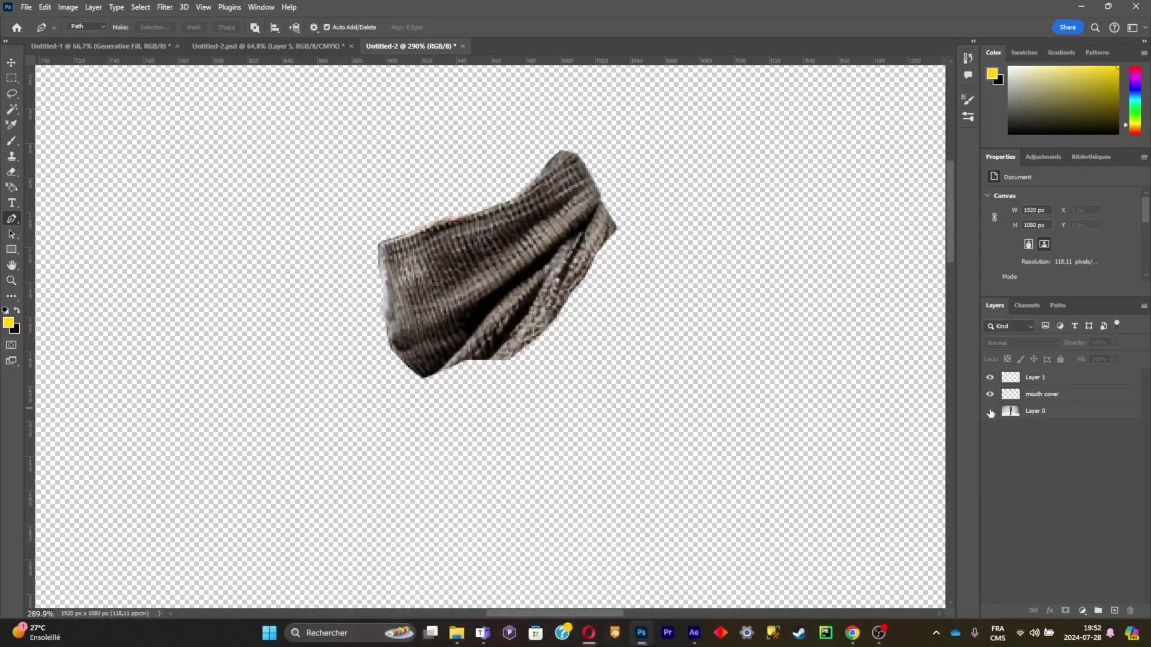
pyautogui.click(990, 411)
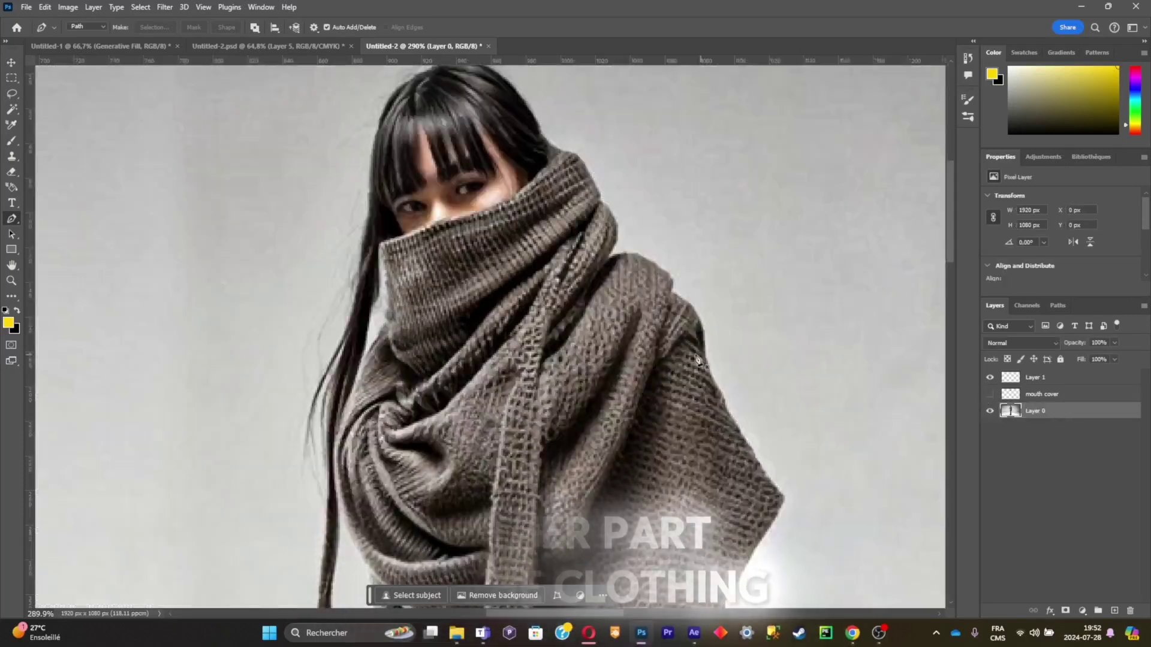
# Outline the cape with the Pen tool on Layer 0 and convert the path to a new anti-aliased selection with 0 px feather
pyautogui.scroll(-3, 305, 218)
pyautogui.scroll(-3, 441, 275)
pyautogui.click(367, 175)
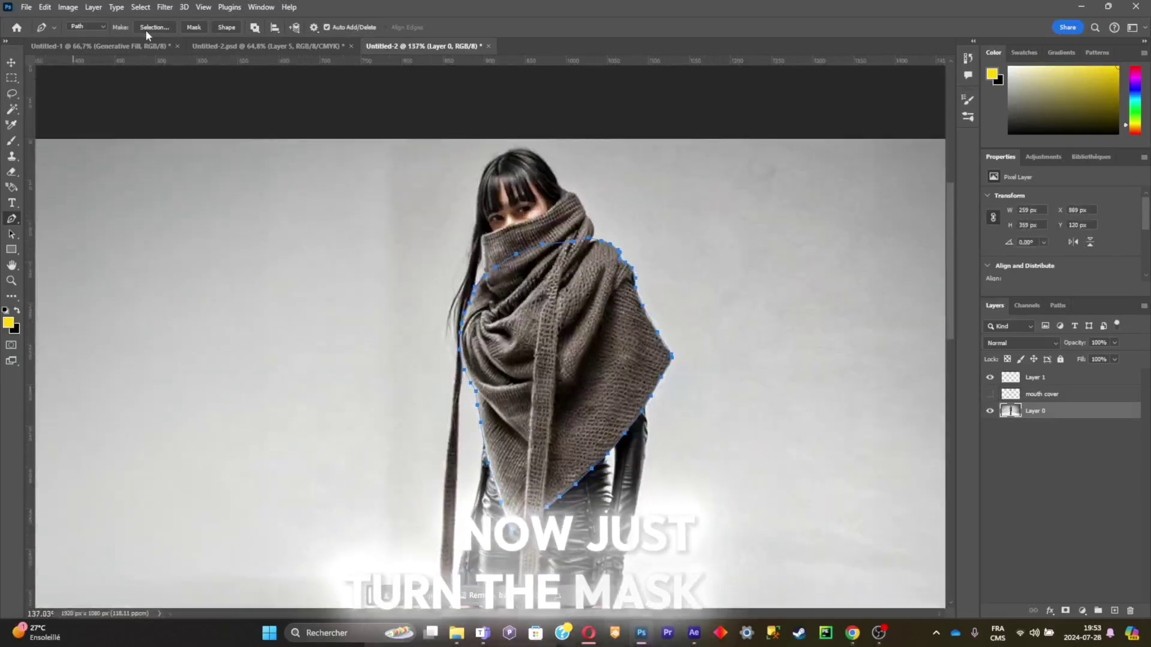
pyautogui.click(150, 28)
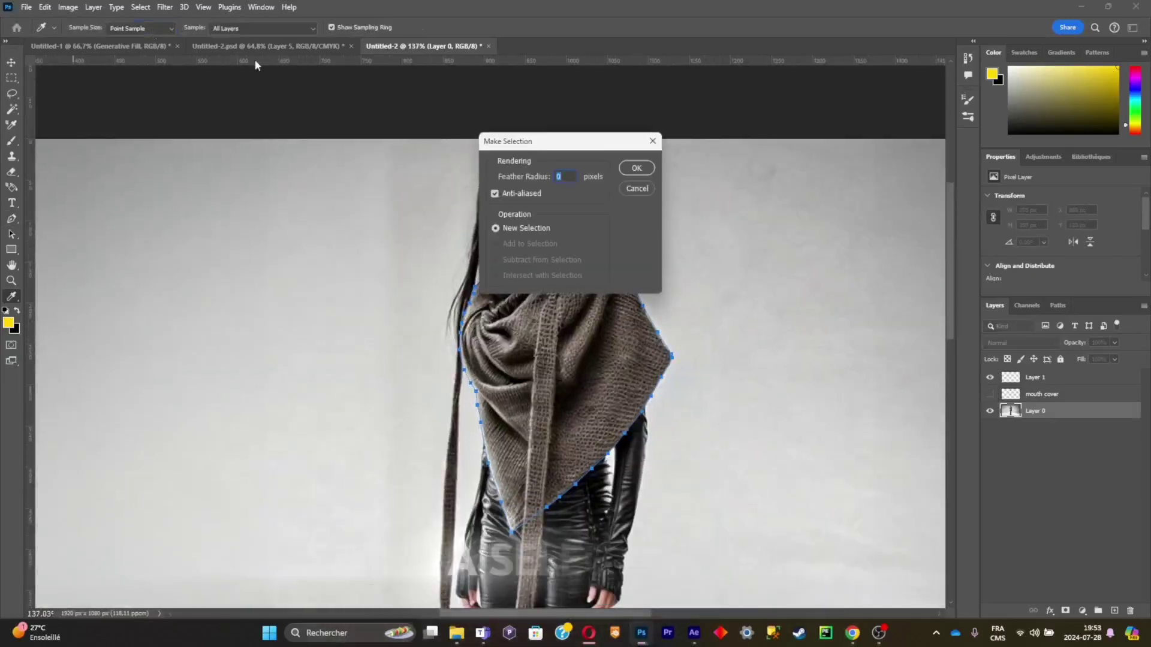
pyautogui.click(636, 169)
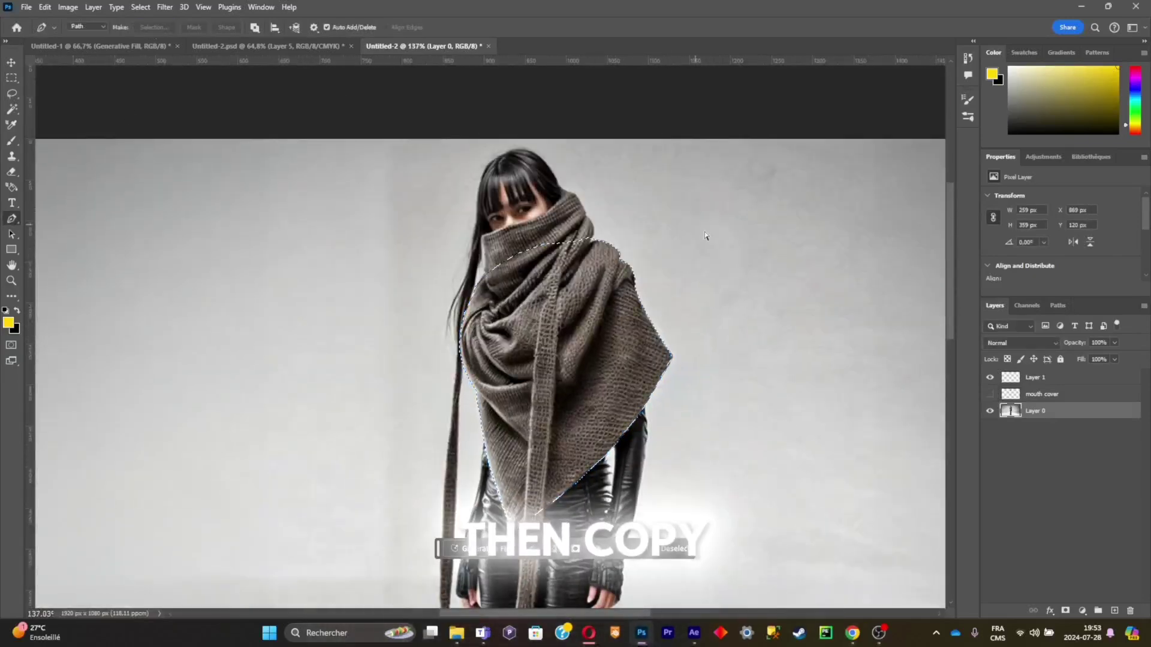
# Preview the cape cutout without the background, and hide it again with Layer 0 shown and selected
pyautogui.click(990, 428)
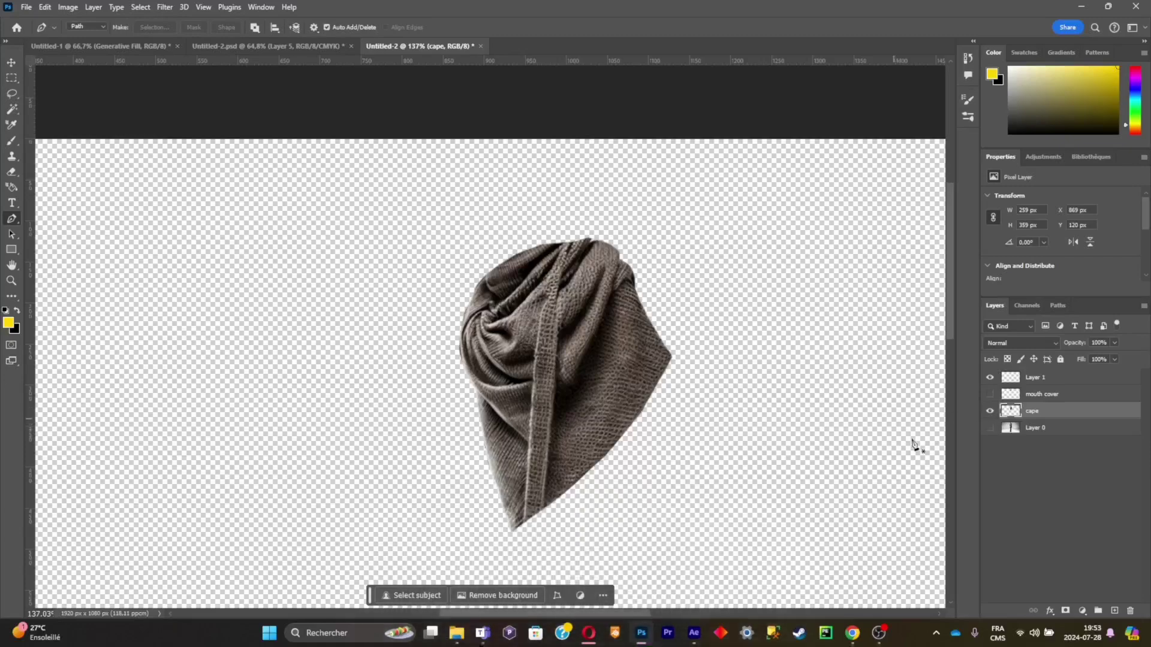
pyautogui.click(990, 411)
pyautogui.click(990, 428)
pyautogui.click(1025, 429)
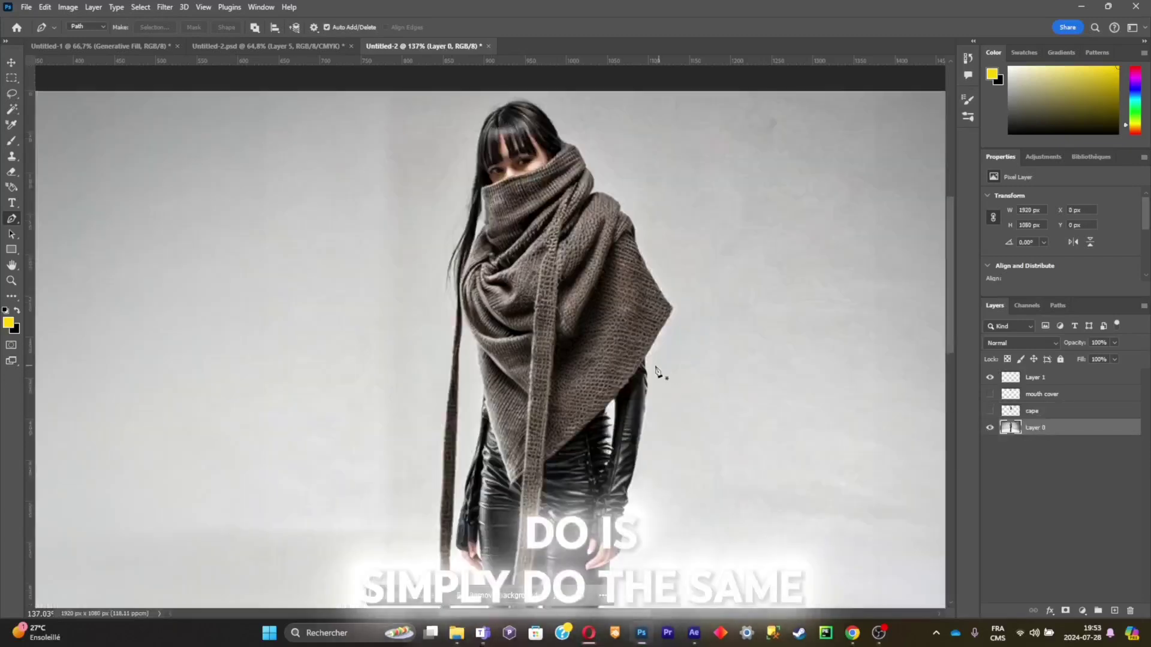
# Trace the rope hanging down the front of the cape with the Pen tool and convert the path to a selection with 0 px feather
pyautogui.scroll(-2, 641, 363)
pyautogui.scroll(-3, 605, 352)
pyautogui.scroll(-5, 607, 355)
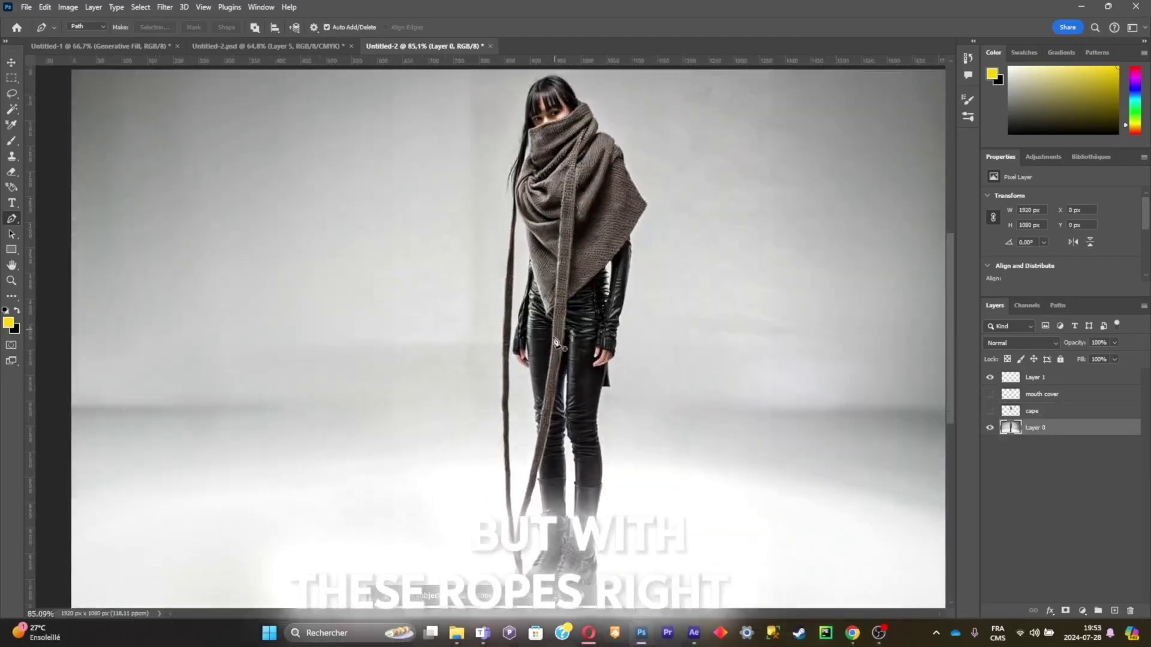
pyautogui.scroll(6, 535, 363)
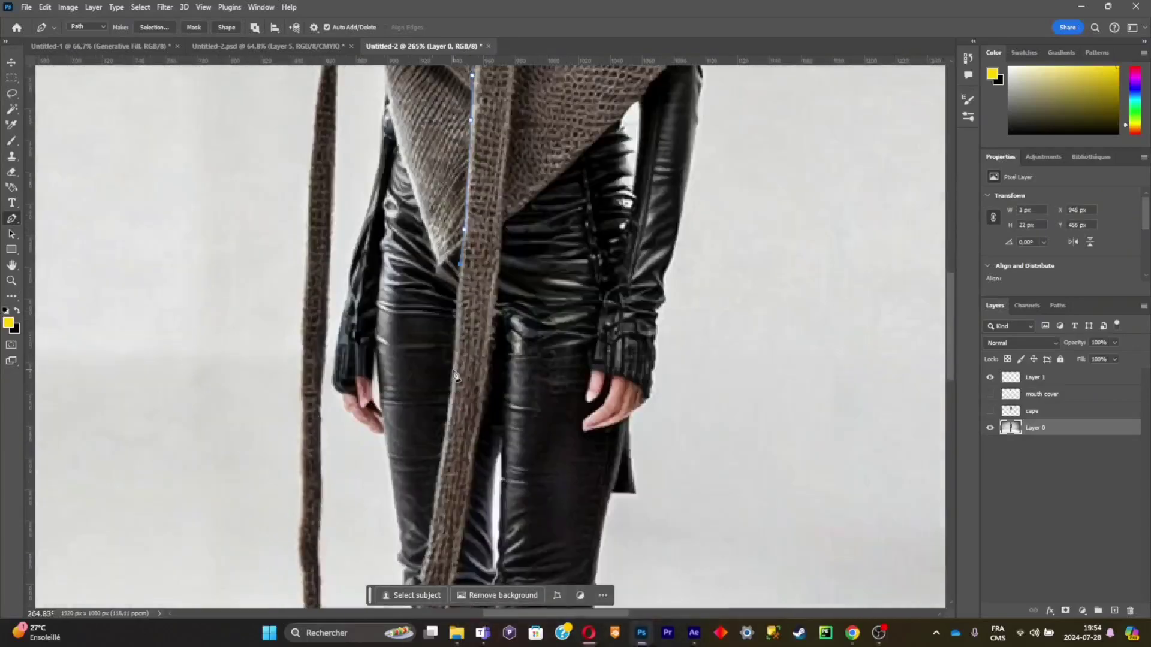
pyautogui.scroll(-8, 365, 464)
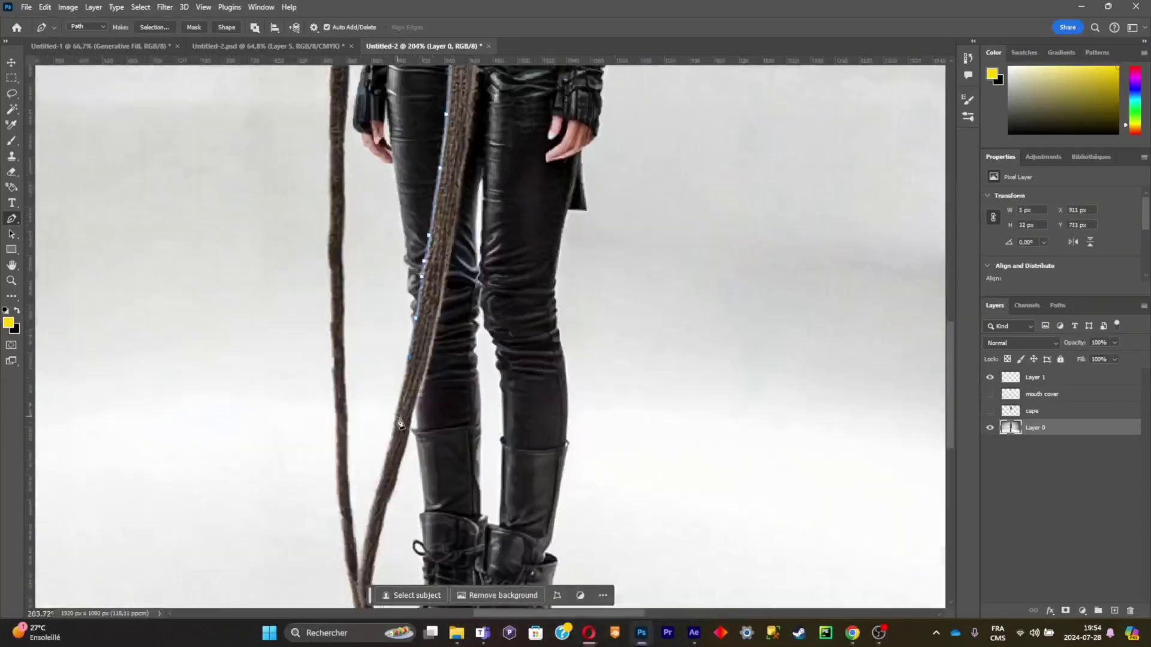
pyautogui.scroll(8, 420, 315)
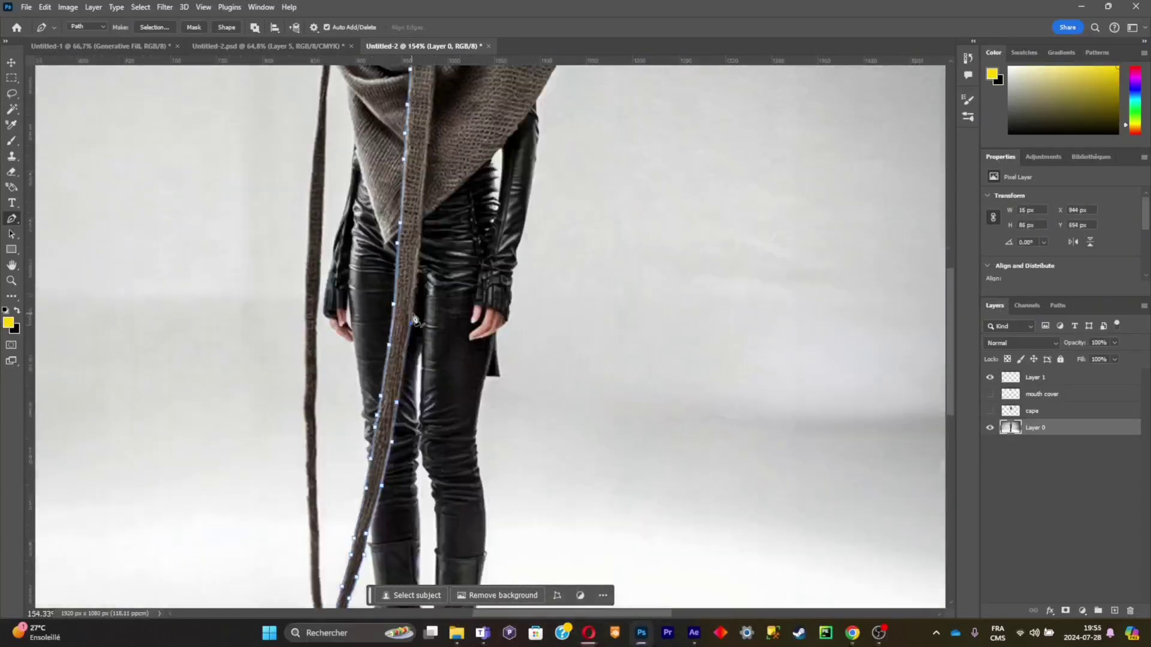
pyautogui.click(432, 312)
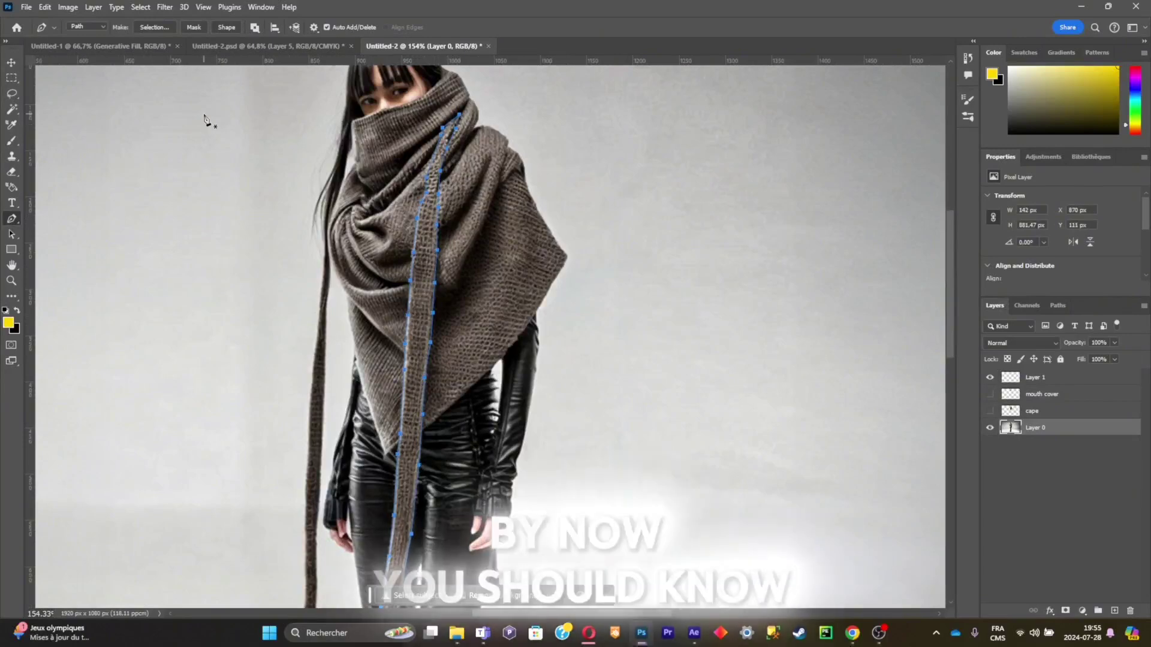
pyautogui.click(154, 27)
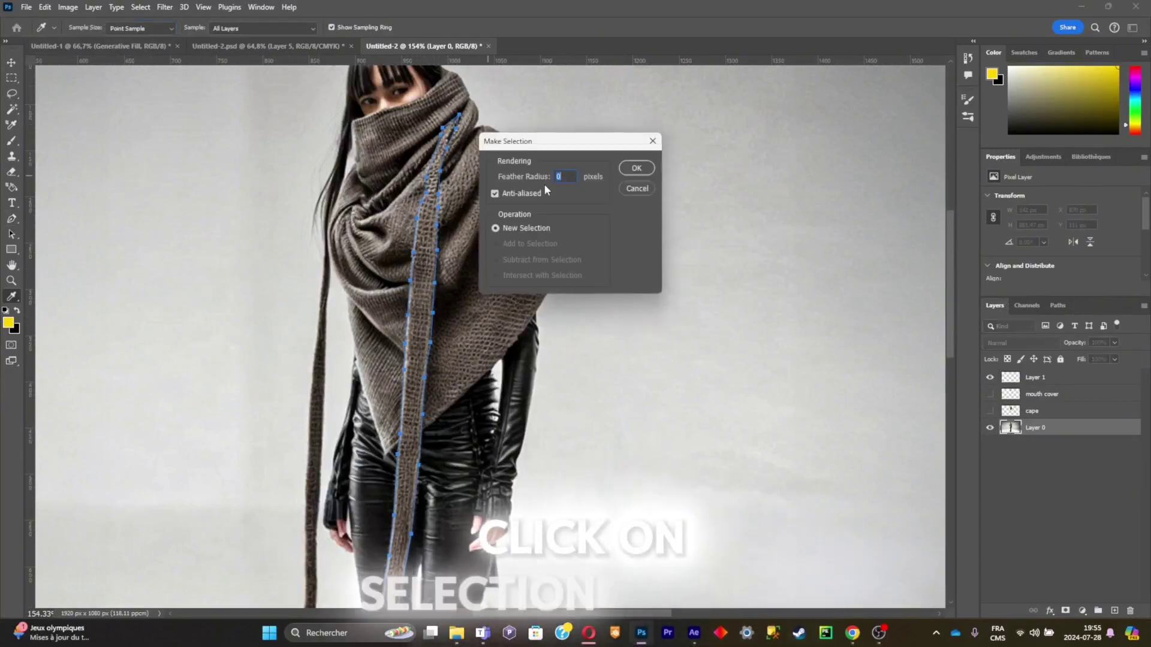
pyautogui.click(623, 168)
# Hide the Layer 0 and rope 1 layers and show the mouth cover layer
pyautogui.scroll(-3, 605, 246)
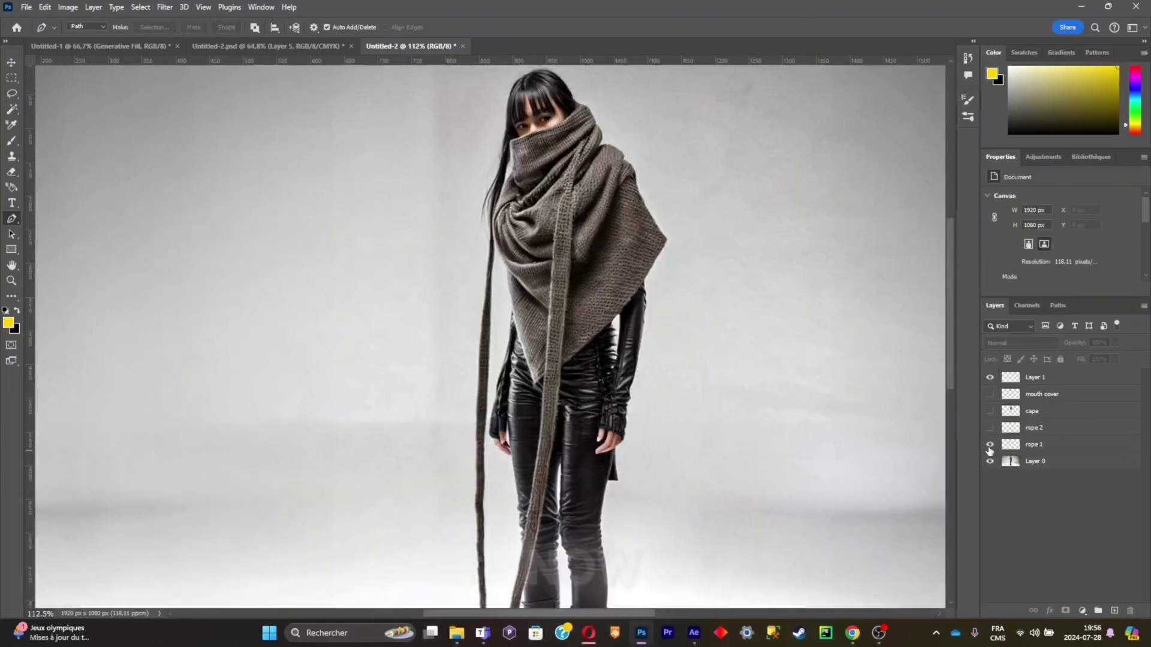
pyautogui.scroll(1, 972, 442)
pyautogui.click(990, 461)
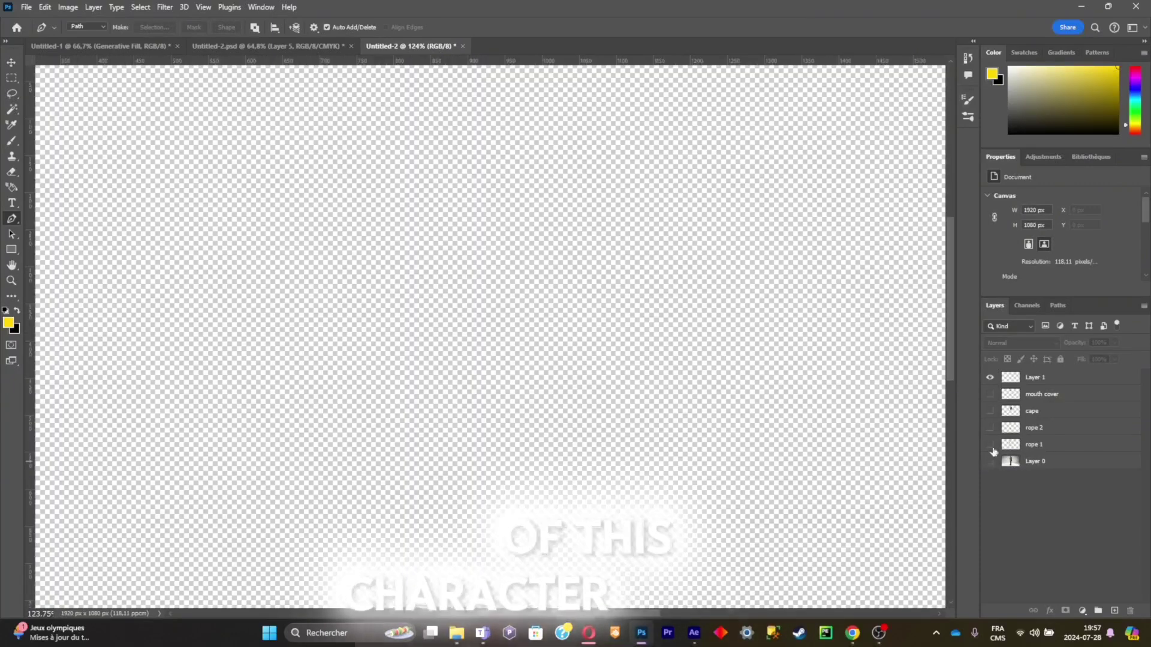
pyautogui.click(990, 394)
# Lasso the rope strands along the lower right part of the fabric on the mouth cover layer
pyautogui.scroll(2, 503, 217)
pyautogui.scroll(6, 505, 213)
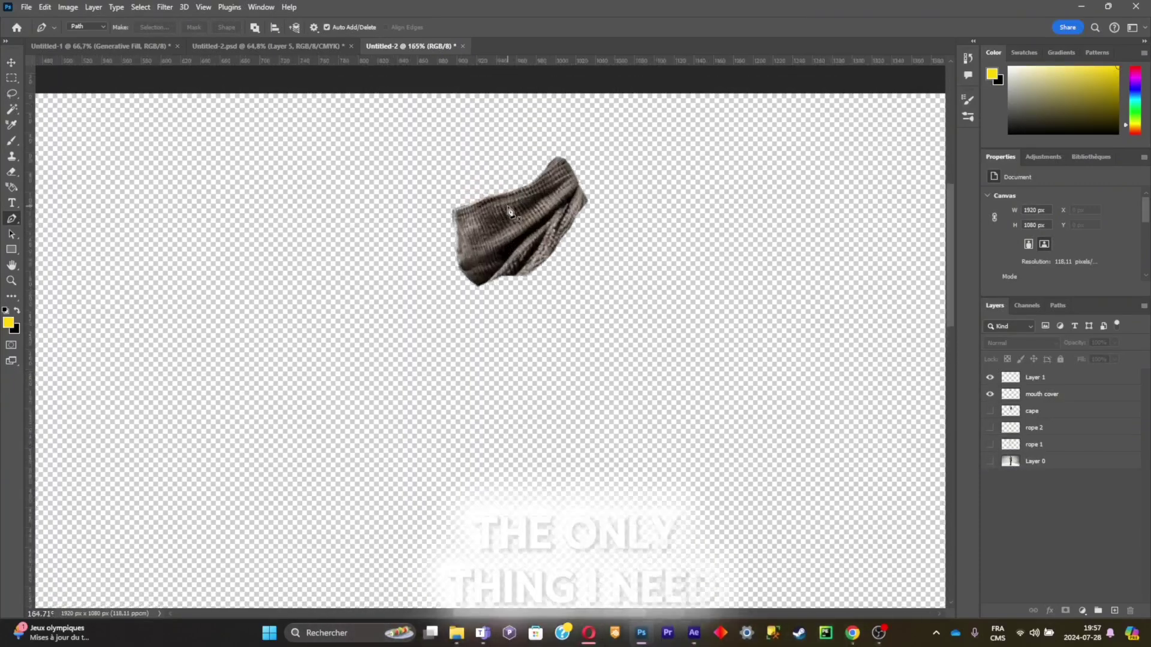
pyautogui.click(1043, 395)
pyautogui.click(12, 94)
pyautogui.scroll(2, 496, 237)
pyautogui.scroll(2, 497, 238)
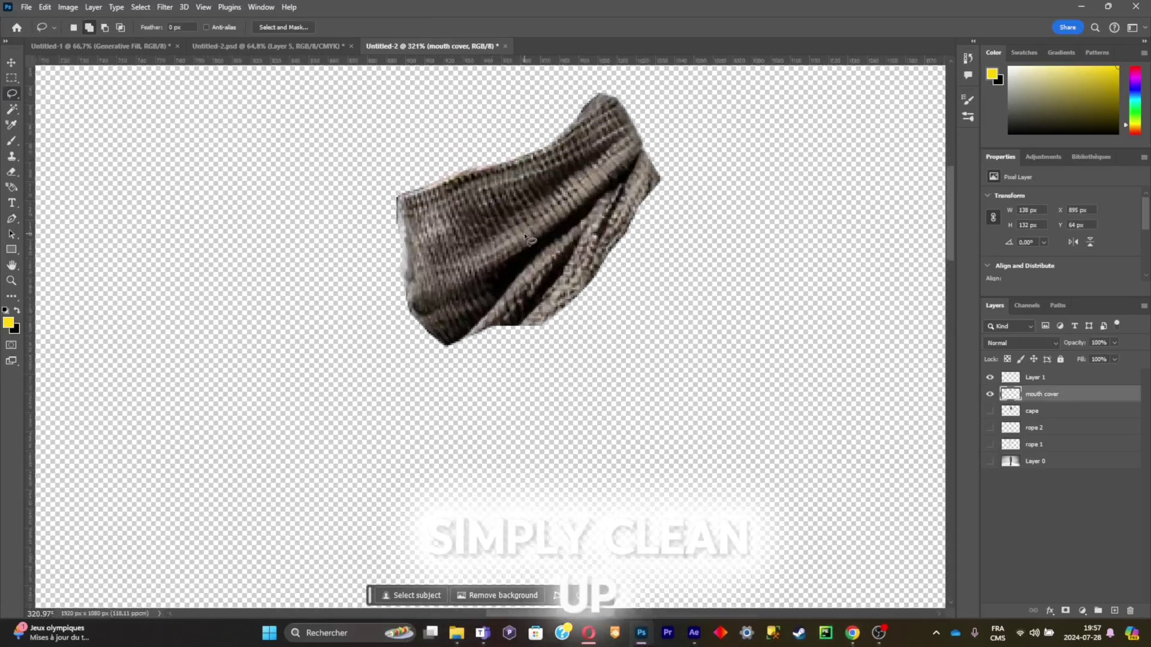
pyautogui.moveTo(464, 338)
pyautogui.mouseDown()
pyautogui.moveTo(541, 325)
pyautogui.moveTo(575, 289)
pyautogui.moveTo(643, 160)
pyautogui.moveTo(636, 152)
pyautogui.moveTo(606, 180)
pyautogui.mouseUp()
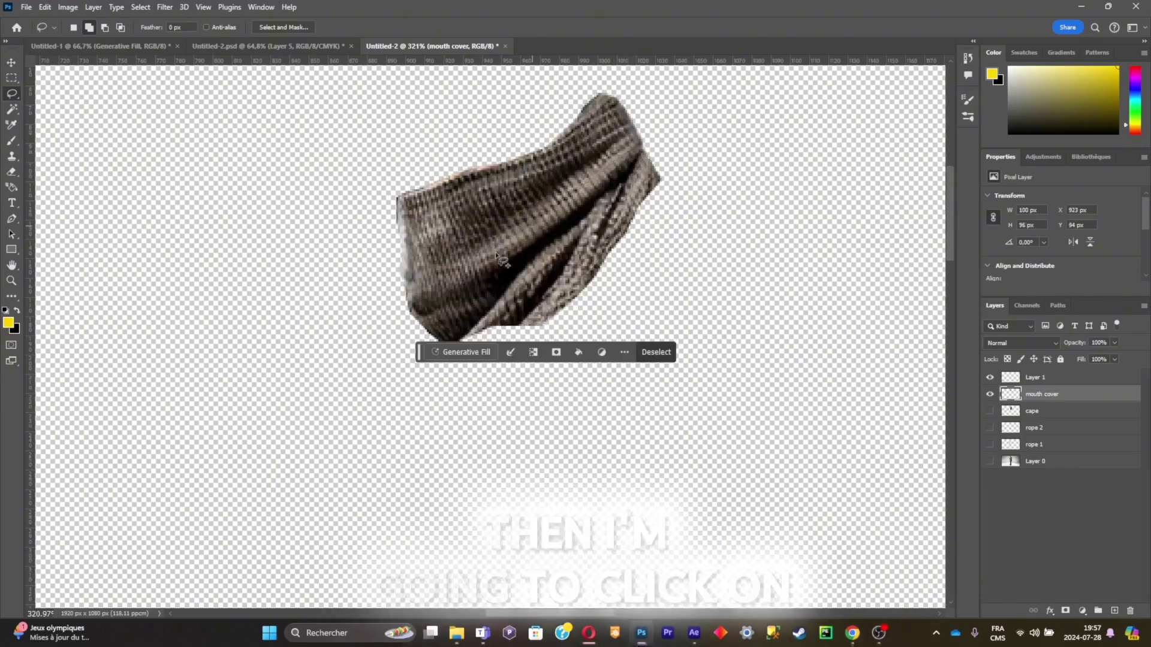
# Replace the selected strands using Generative Fill without a prompt, and merge the result into the mouth cover layer
pyautogui.click(471, 348)
pyautogui.click(672, 350)
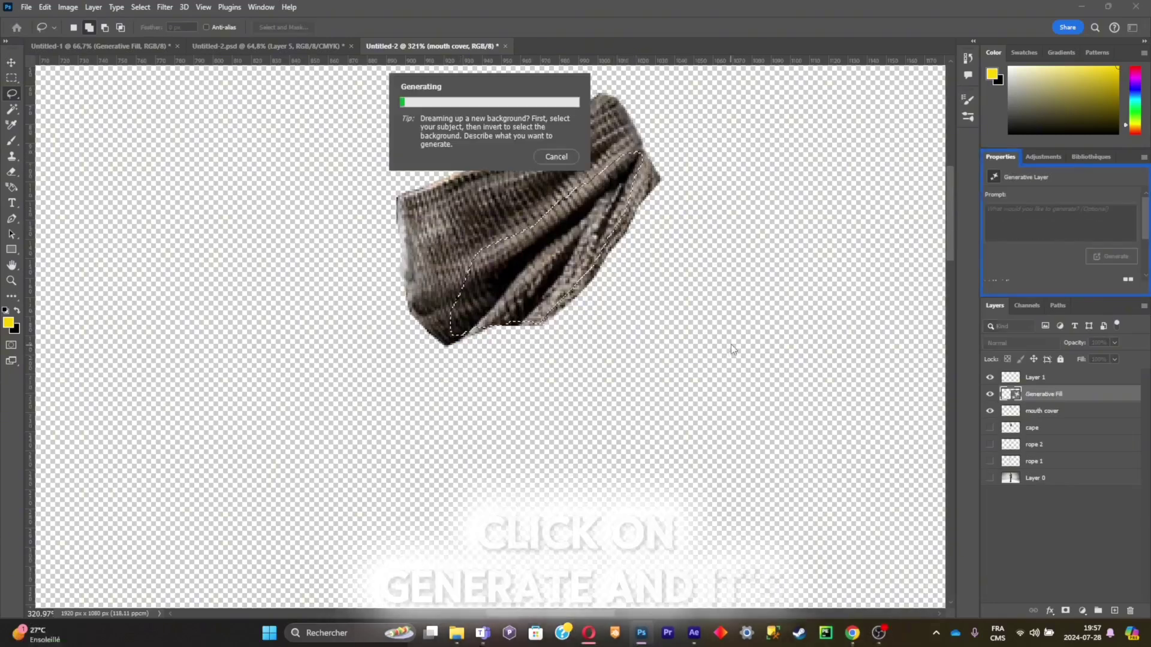
pyautogui.rightClick(1084, 395)
pyautogui.click(1016, 514)
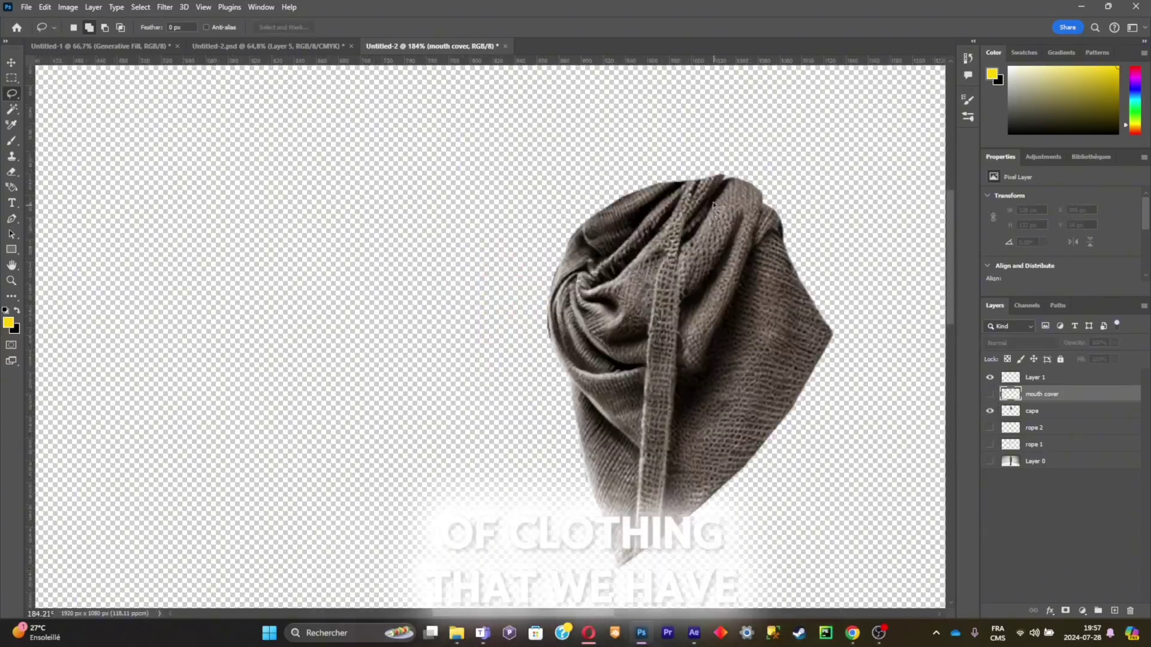
# Lasso the rope running down the cape cutout and replace it using Generative Fill without a prompt
pyautogui.moveTo(715, 217)
pyautogui.mouseDown()
pyautogui.moveTo(690, 187)
pyautogui.moveTo(661, 241)
pyautogui.moveTo(634, 398)
pyautogui.mouseUp()
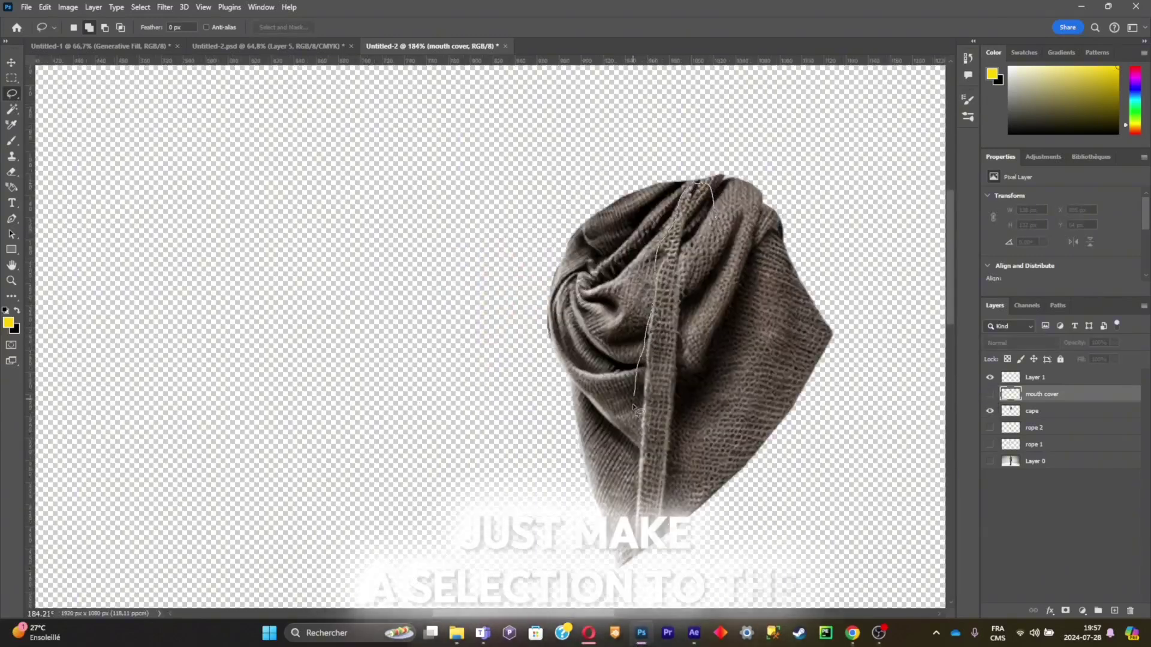
pyautogui.moveTo(626, 492)
pyautogui.mouseDown()
pyautogui.moveTo(628, 537)
pyautogui.moveTo(715, 219)
pyautogui.mouseUp()
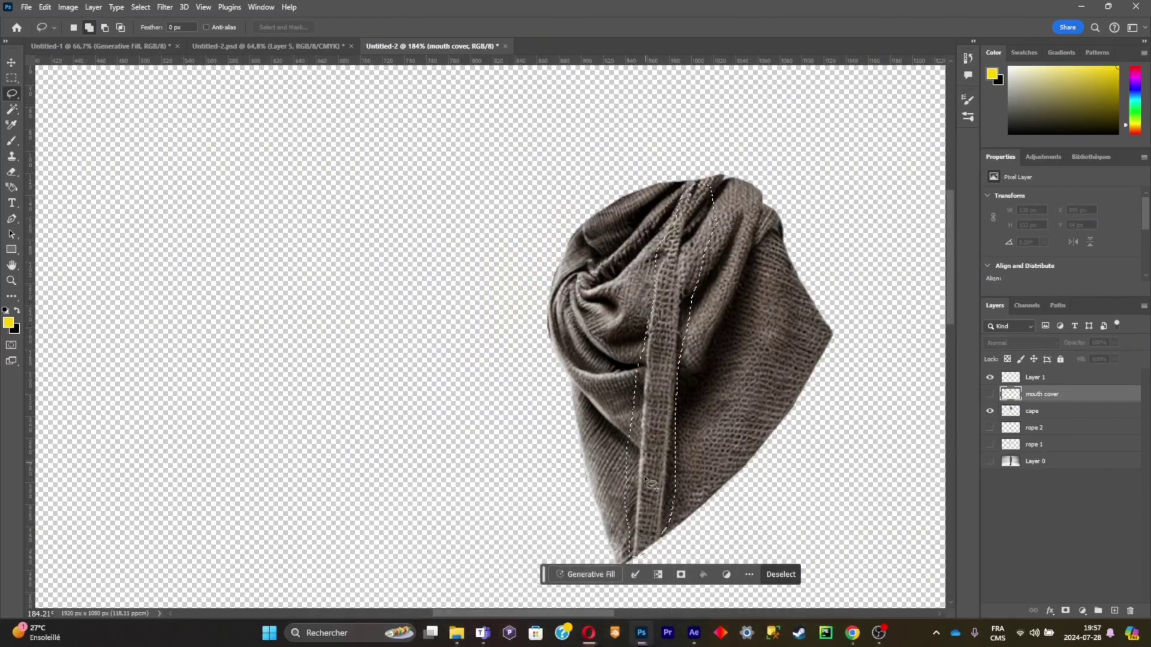
pyautogui.click(586, 574)
pyautogui.click(776, 574)
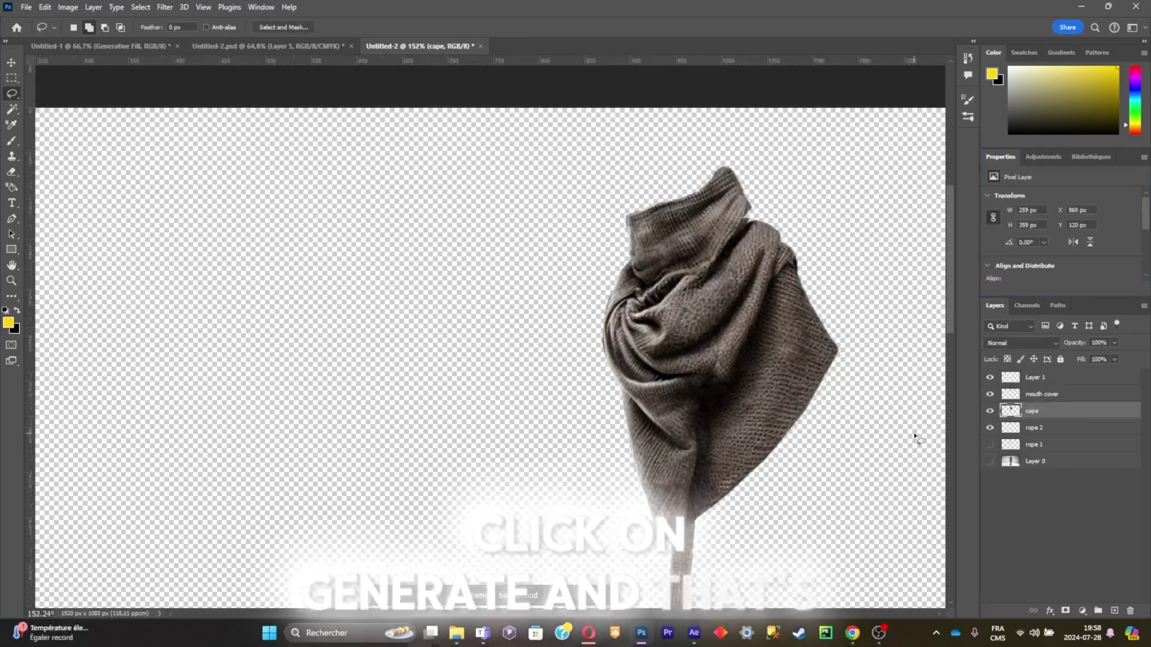
# Move the rope 2 layer above the cape layer
pyautogui.click(1056, 445)
pyautogui.click(1045, 429)
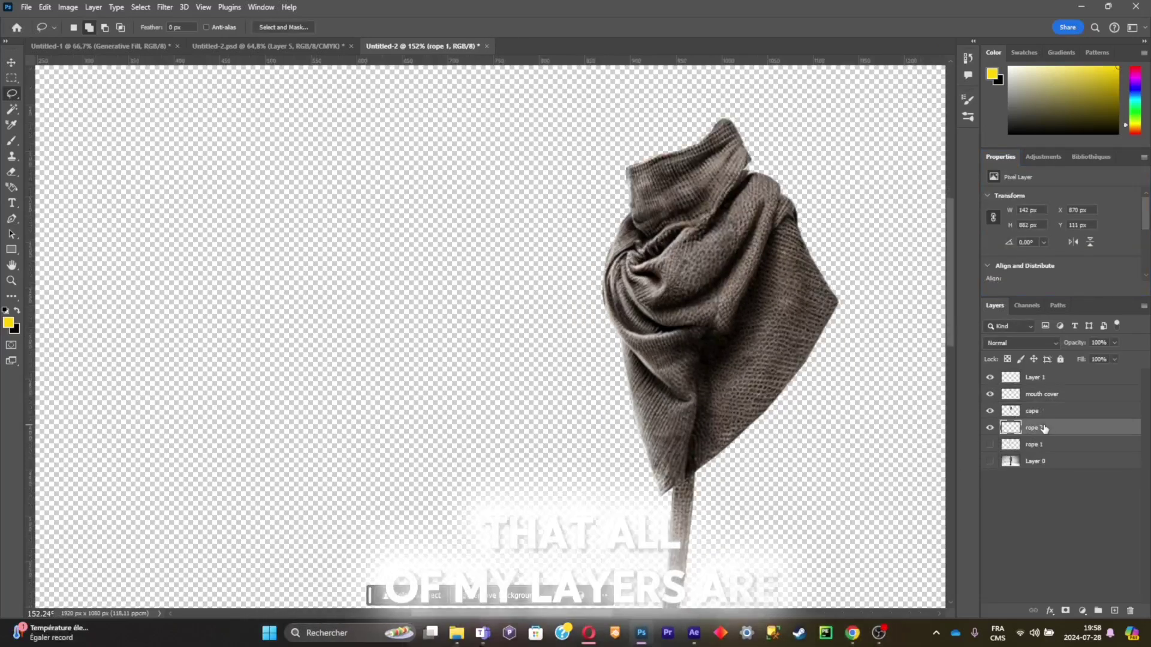
pyautogui.moveTo(1039, 429); pyautogui.dragTo(1034, 408)
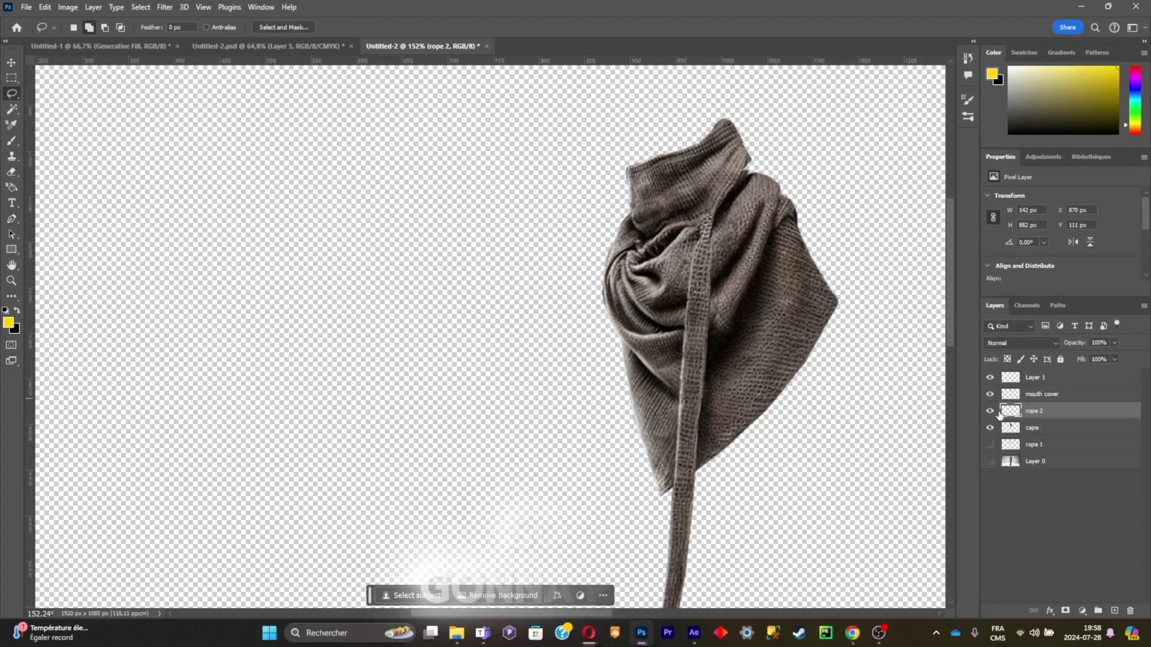
# Hide Layer 1 and all the cutout layers, leaving only Layer 0 visible
pyautogui.click(990, 411)
pyautogui.click(990, 427)
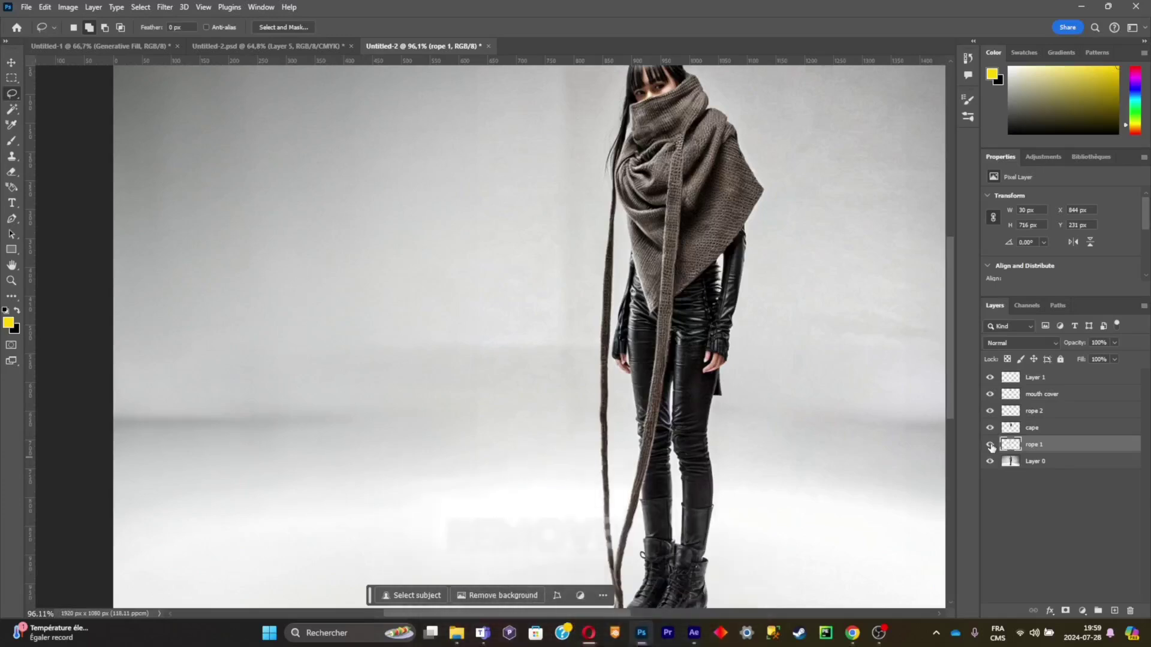
pyautogui.moveTo(992, 419); pyautogui.dragTo(991, 382)
# Lasso around both hanging ropes in the original picture and remove them using Generative Fill without a prompt
pyautogui.scroll(-4, 803, 445)
pyautogui.moveTo(556, 258)
pyautogui.mouseDown()
pyautogui.moveTo(531, 377)
pyautogui.moveTo(505, 425)
pyautogui.moveTo(516, 477)
pyautogui.mouseUp()
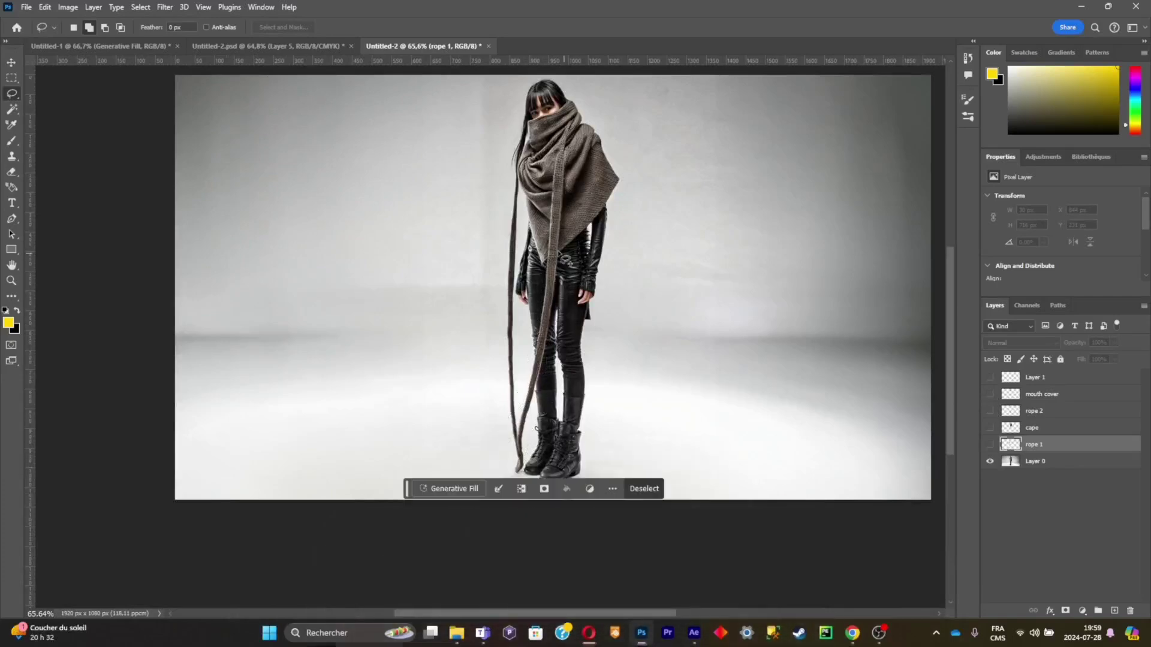
pyautogui.scroll(2, 519, 211)
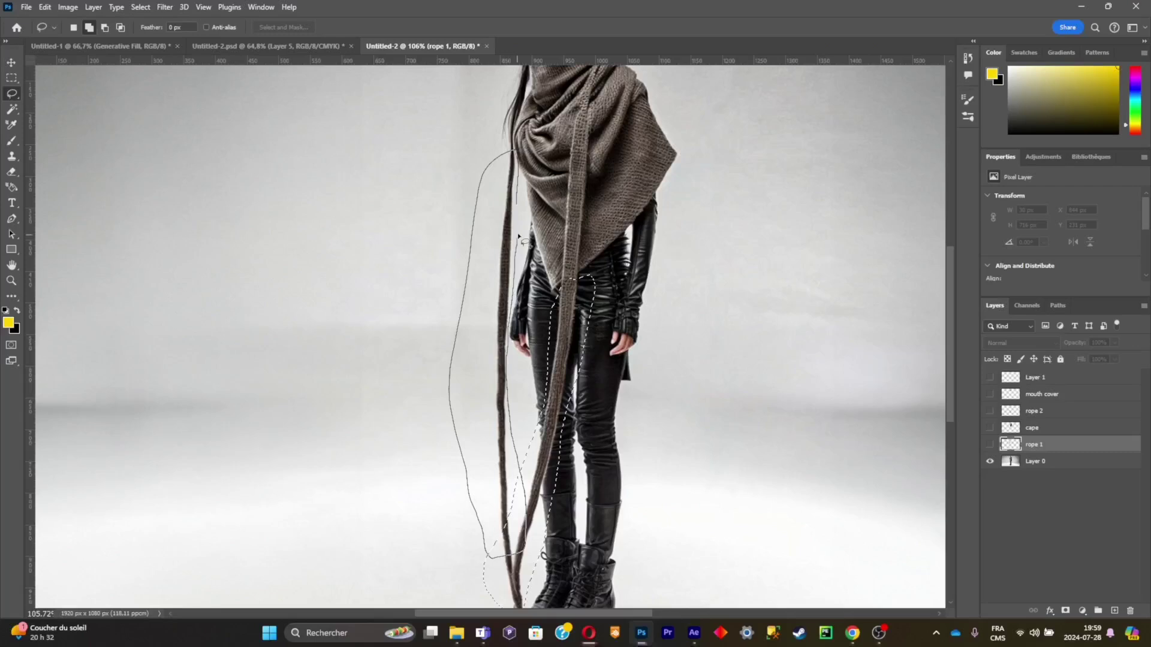
pyautogui.click(470, 492)
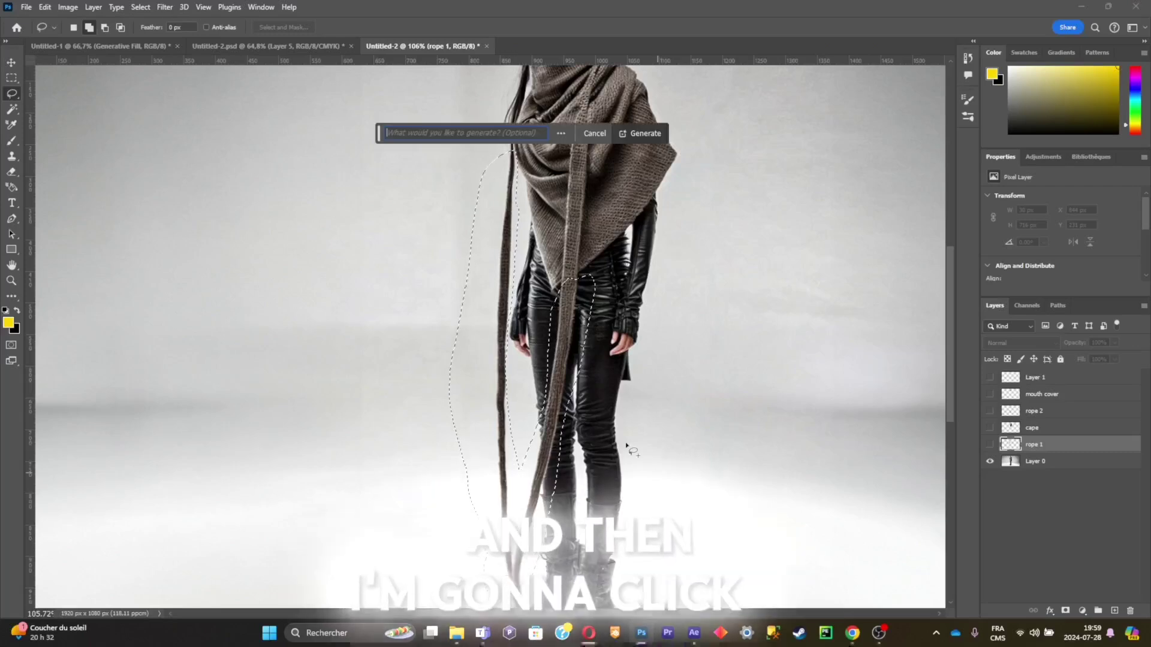
pyautogui.click(635, 131)
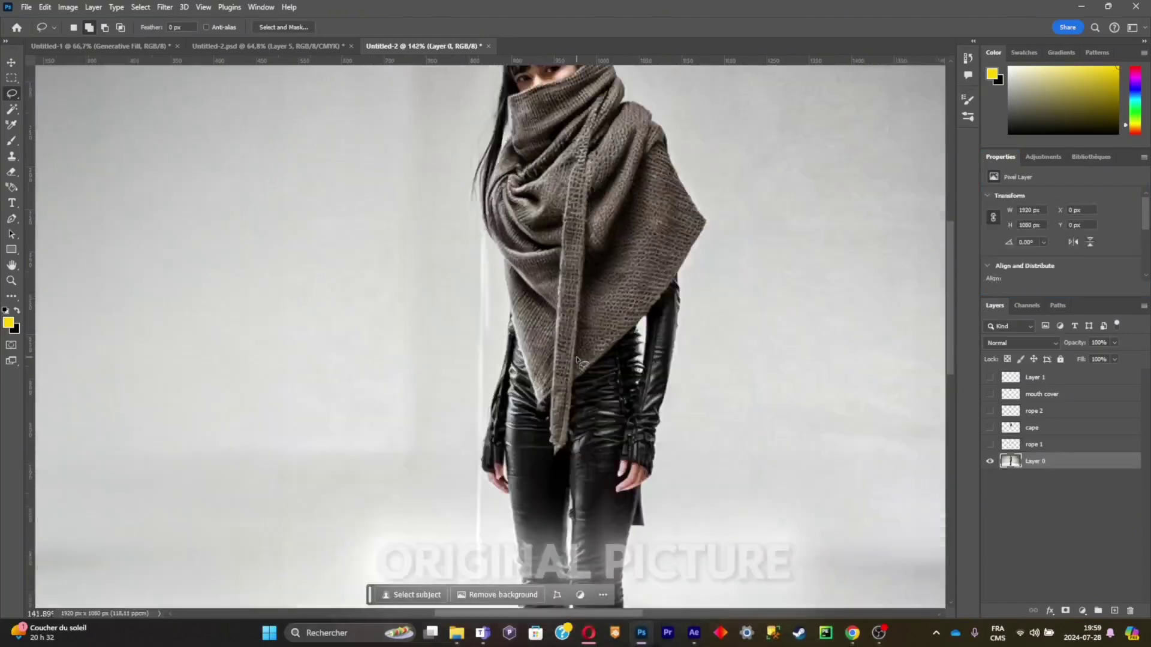
# Lasso around the whole cape and mouth cover in the original picture and run Generative Fill with the prompt "remove the cape"
pyautogui.scroll(1, 604, 350)
pyautogui.moveTo(523, 406)
pyautogui.mouseDown()
pyautogui.moveTo(566, 478)
pyautogui.moveTo(651, 333)
pyautogui.moveTo(708, 281)
pyautogui.moveTo(529, 419)
pyautogui.mouseUp()
pyautogui.scroll(3, 530, 414)
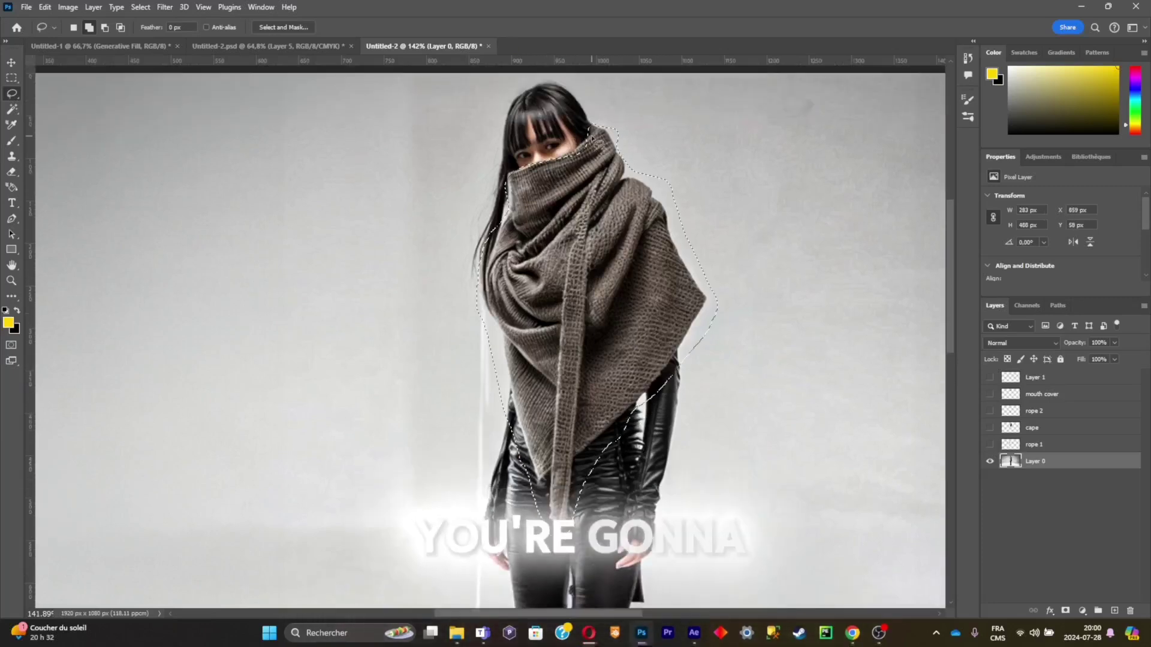
pyautogui.moveTo(589, 136); pyautogui.dragTo(578, 140)
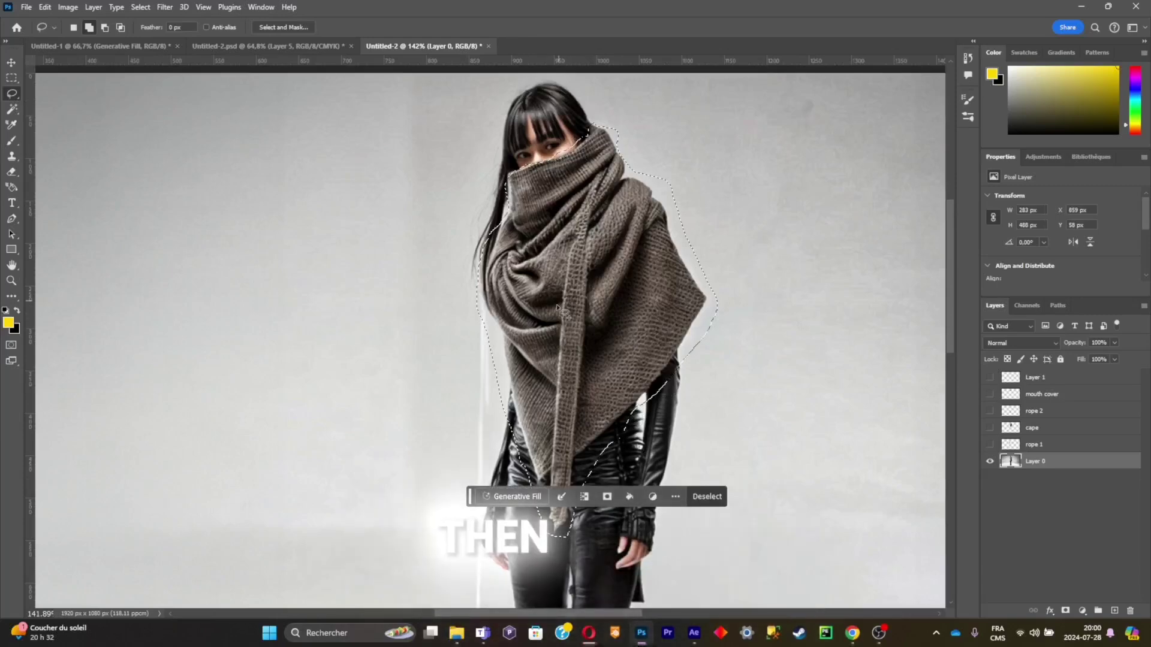
pyautogui.click(526, 502)
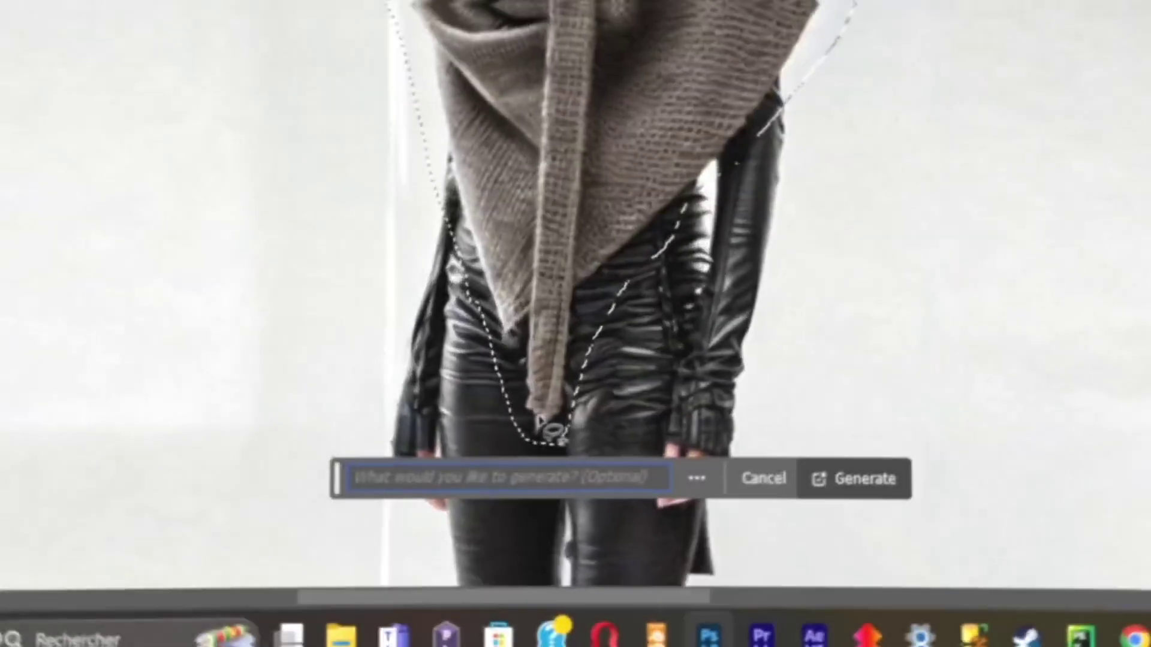
pyautogui.write('remove the cape')
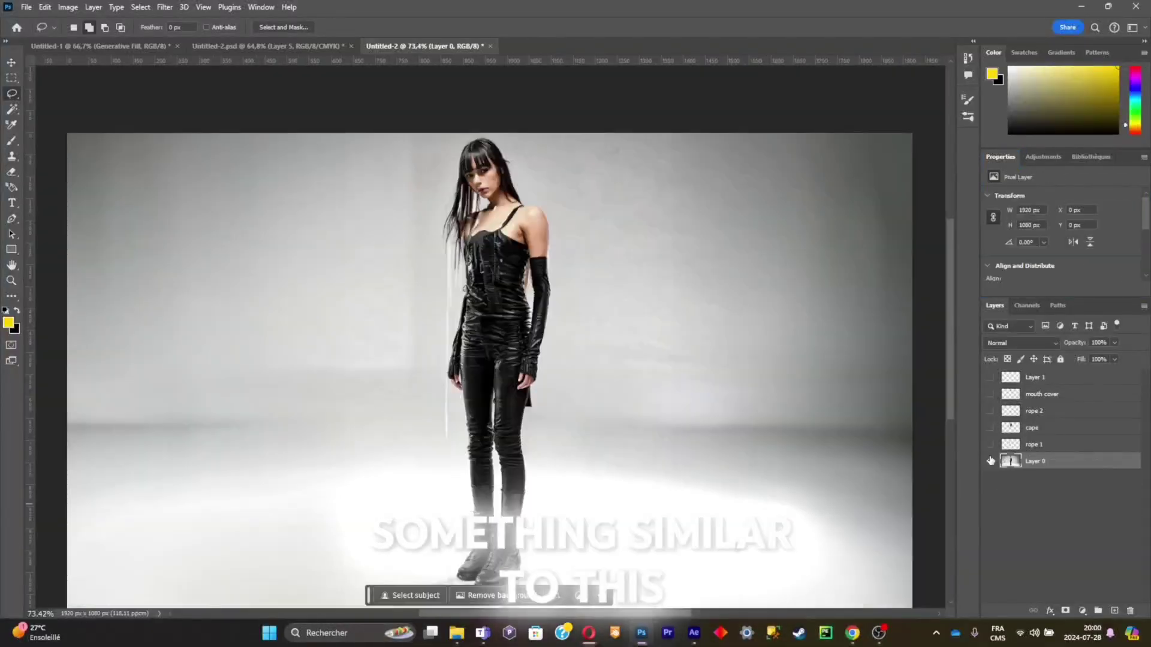
# Make the rope 1, cape, rope 2 and mouth cover layers visible over Layer 0
pyautogui.click(989, 444)
pyautogui.click(989, 444)
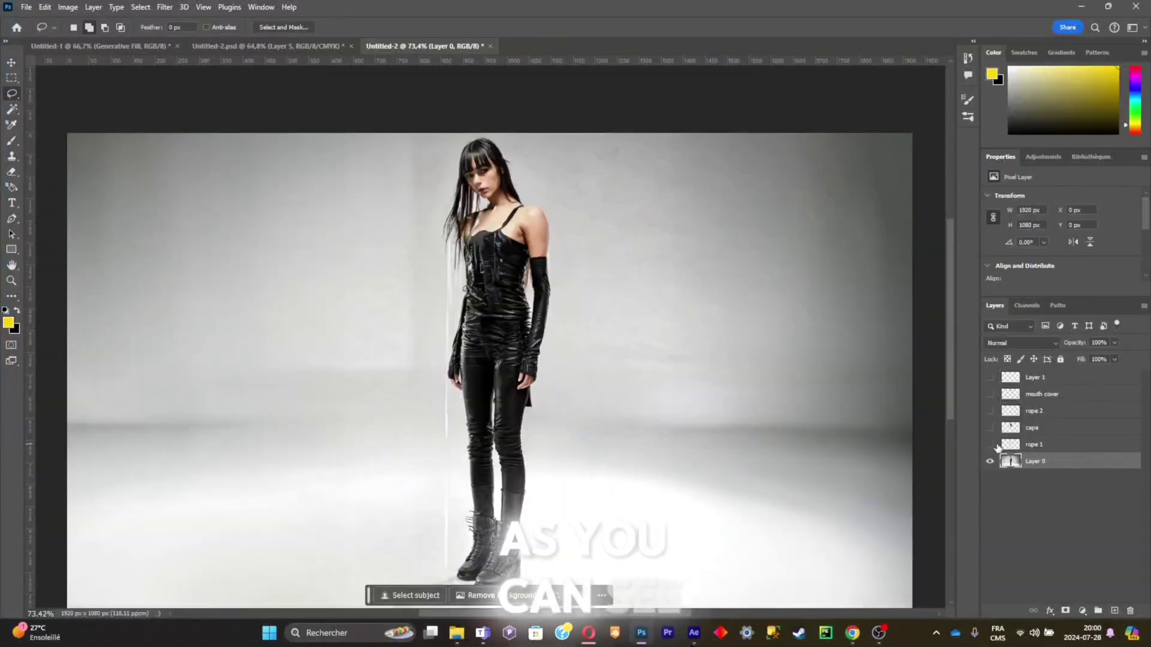
pyautogui.click(990, 445)
pyautogui.click(990, 427)
pyautogui.click(990, 411)
pyautogui.click(990, 394)
pyautogui.scroll(1, 558, 380)
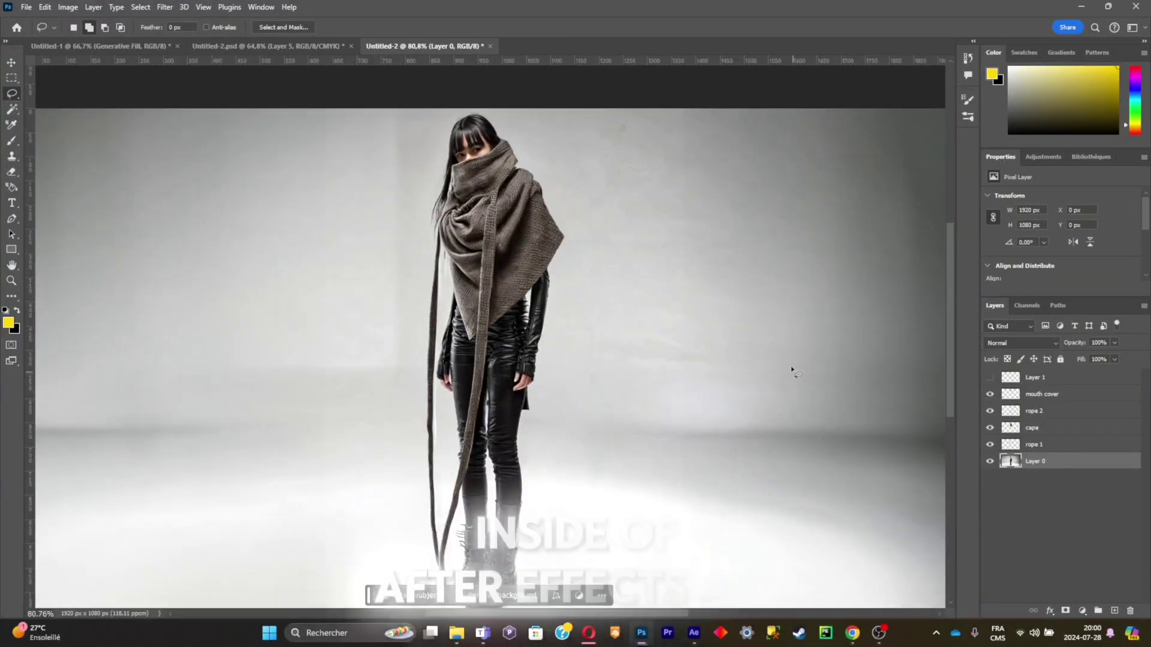
pyautogui.scroll(-1, 349, 282)
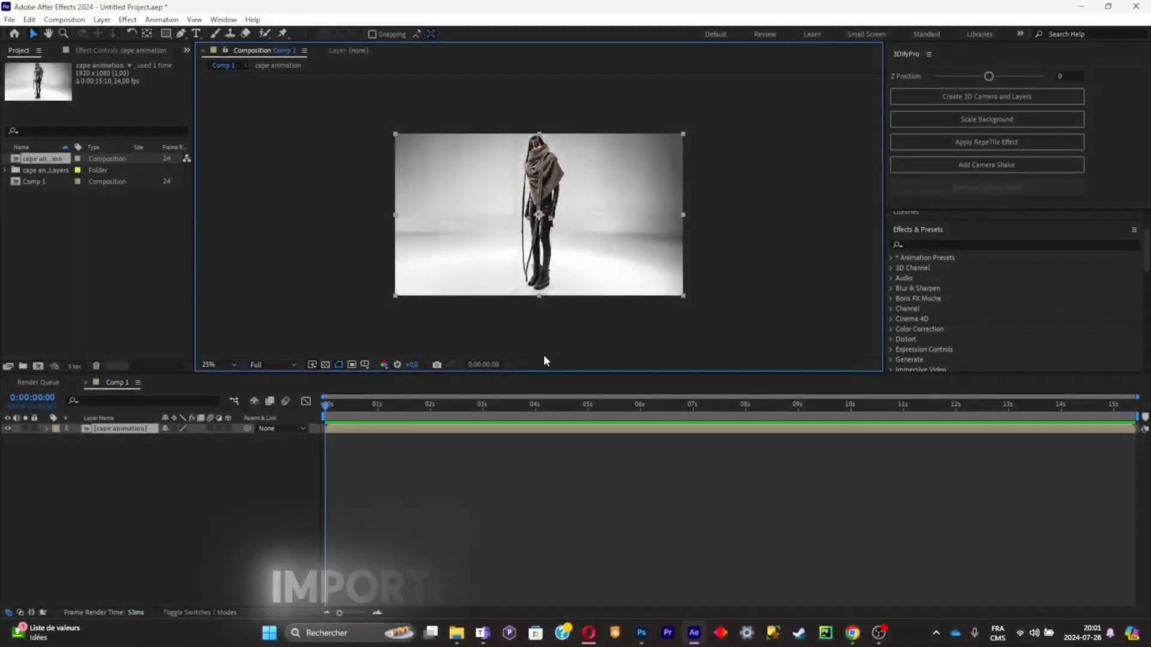
# Switch to After Effects, open the cape animation composition from Comp 1, and delete its hidden Layer 1
pyautogui.scroll(2, 566, 249)
pyautogui.moveTo(572, 240); pyautogui.dragTo(575, 267)
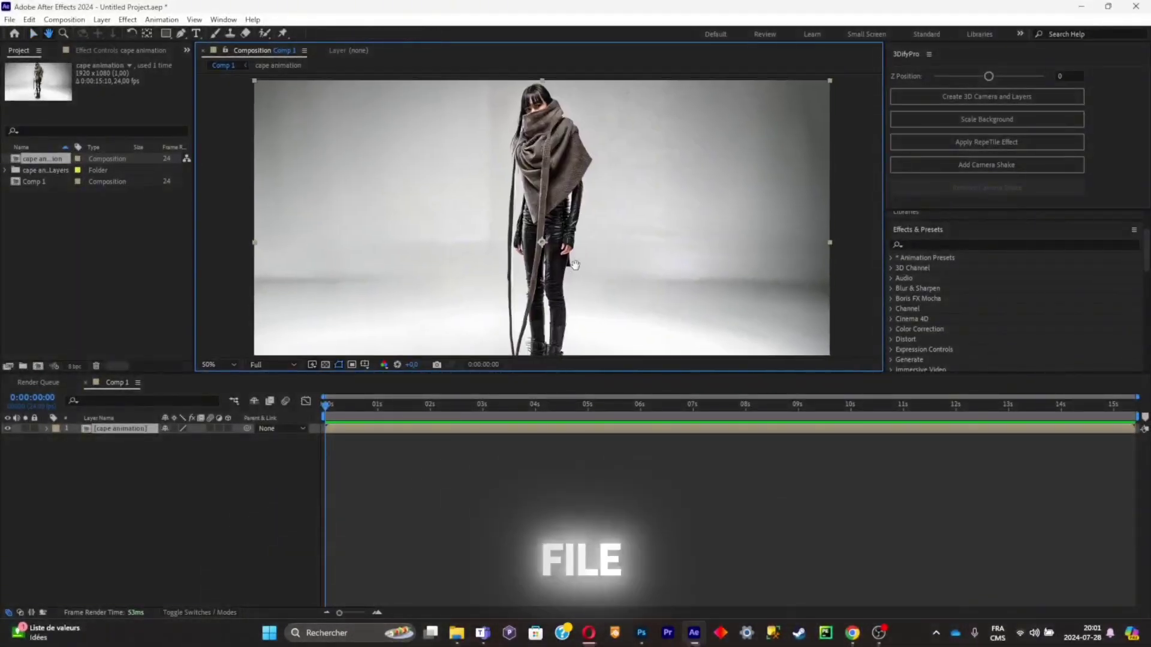
pyautogui.doubleClick(117, 428)
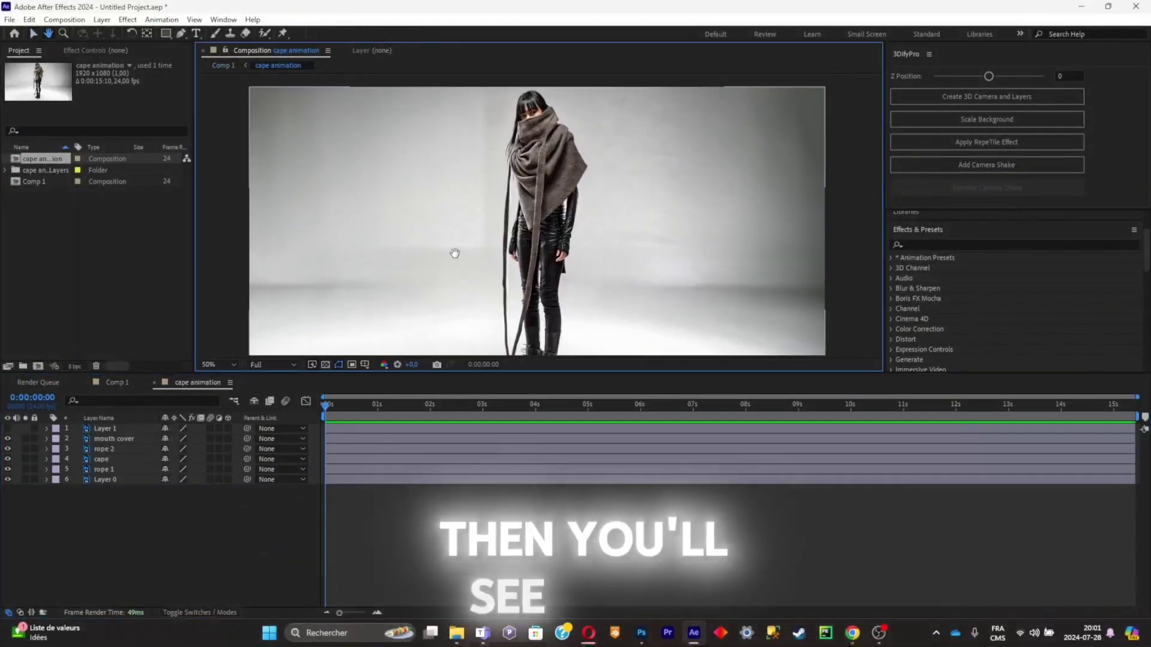
pyautogui.press('.')
pyautogui.press('.')
pyautogui.moveTo(550, 108); pyautogui.dragTo(556, 228)
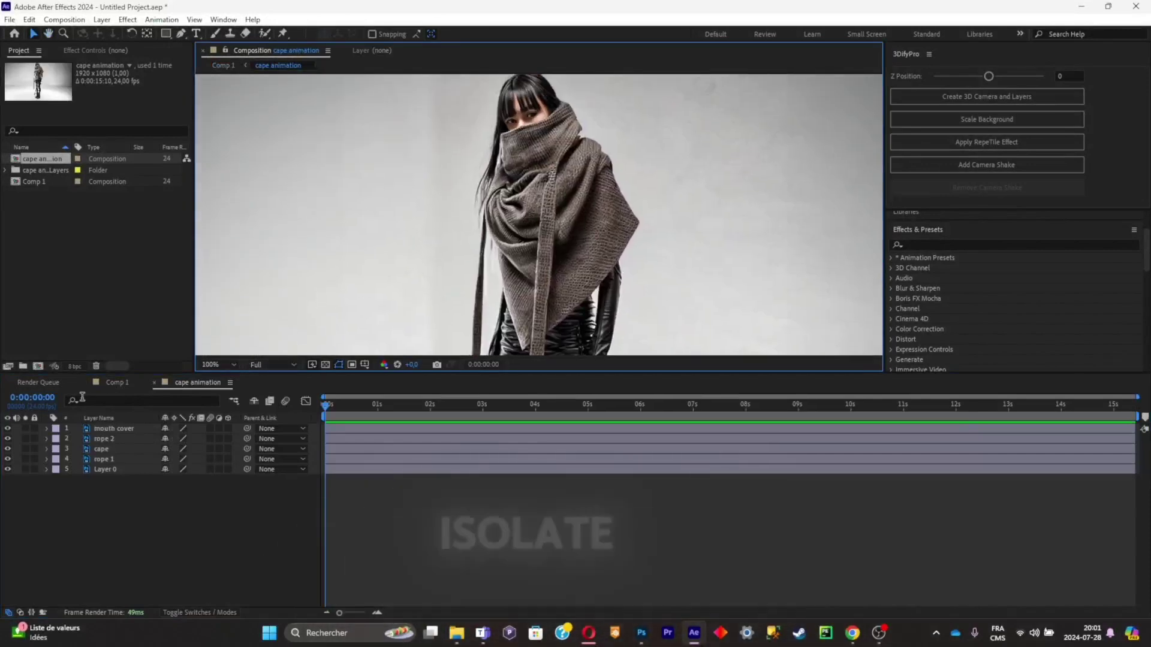
pyautogui.press(',')
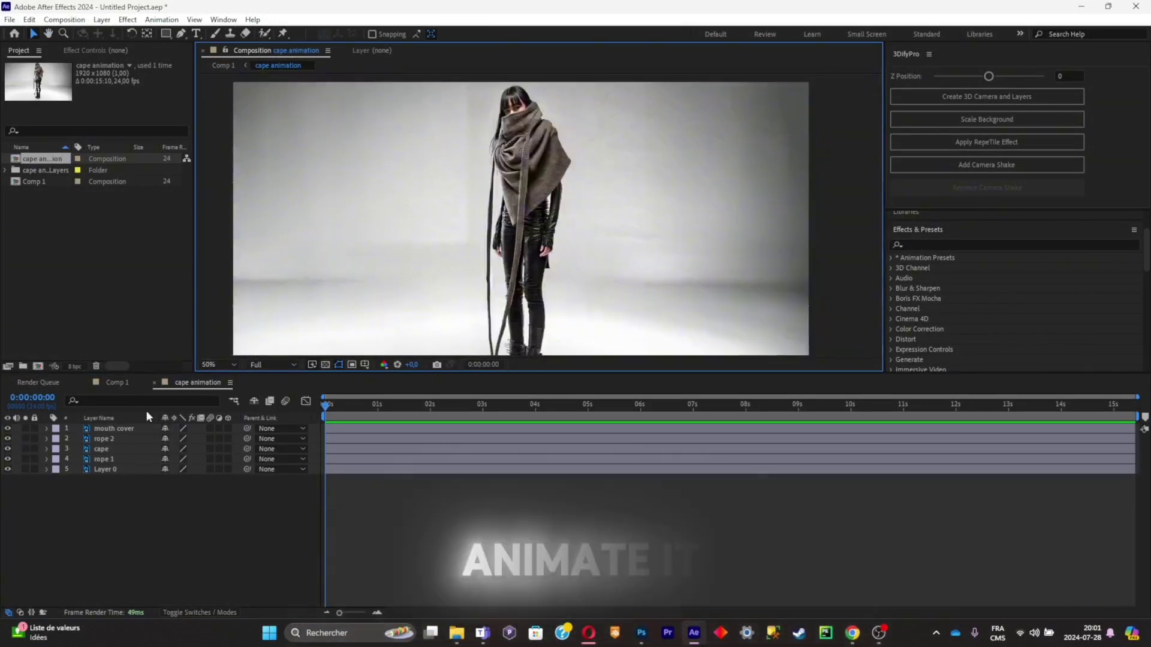
# Solo the rope 2 layer and place six puppet pins along the rope from its upper end to its lower tip
pyautogui.click(25, 439)
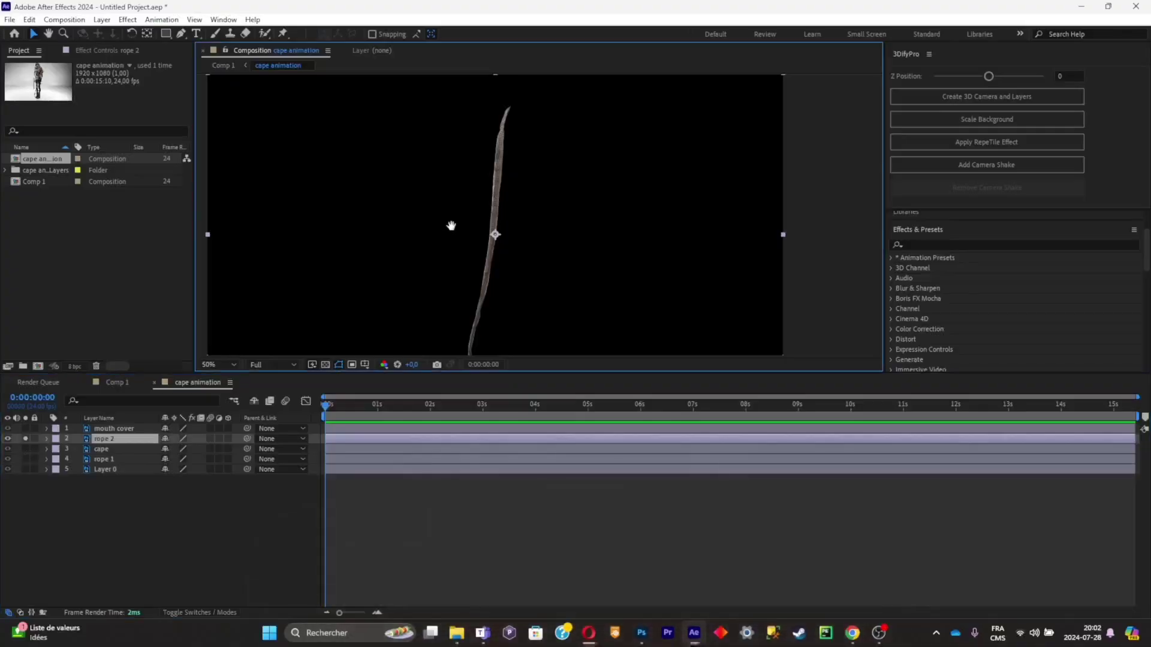
pyautogui.moveTo(450, 236); pyautogui.dragTo(445, 214)
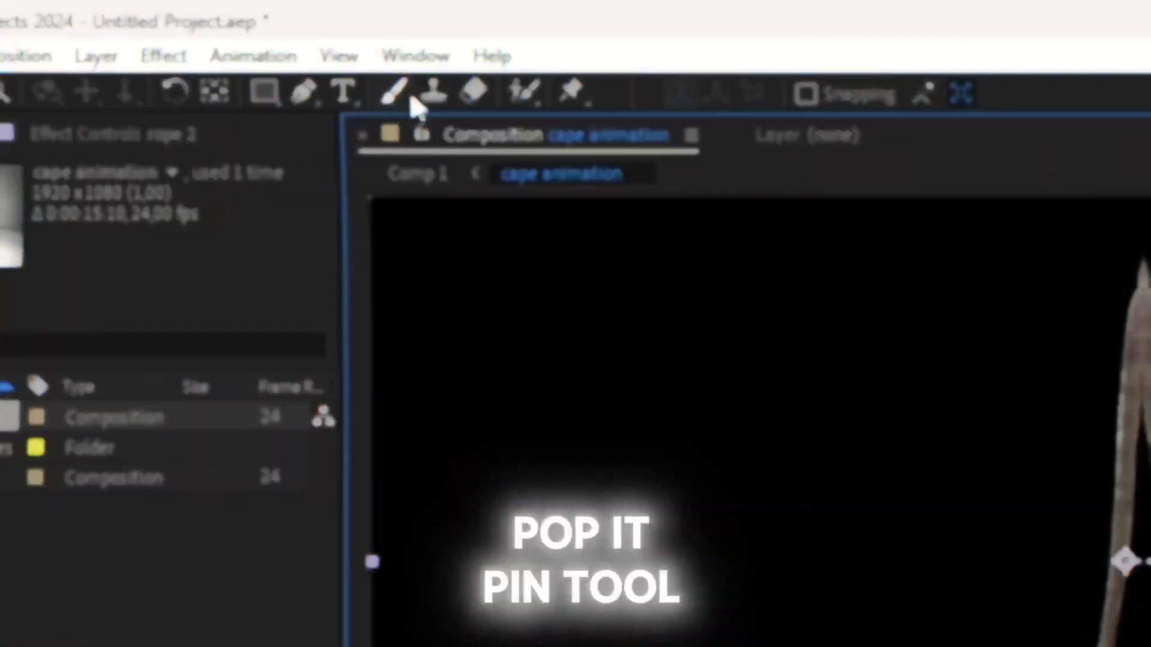
pyautogui.click(283, 32)
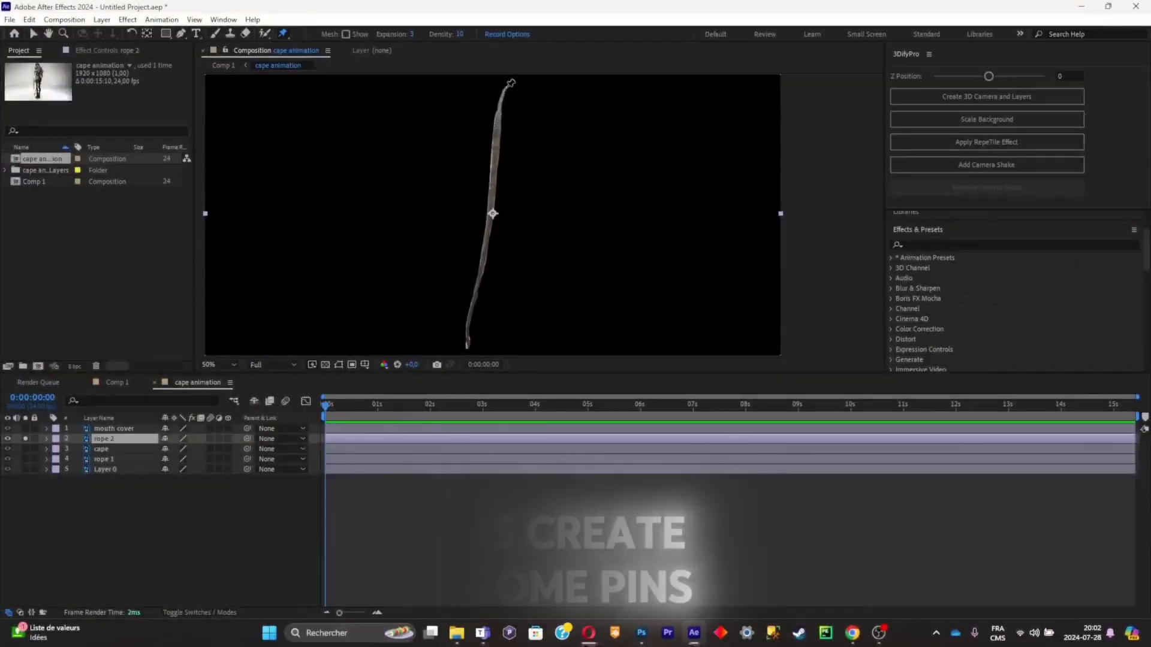
pyautogui.click(506, 87)
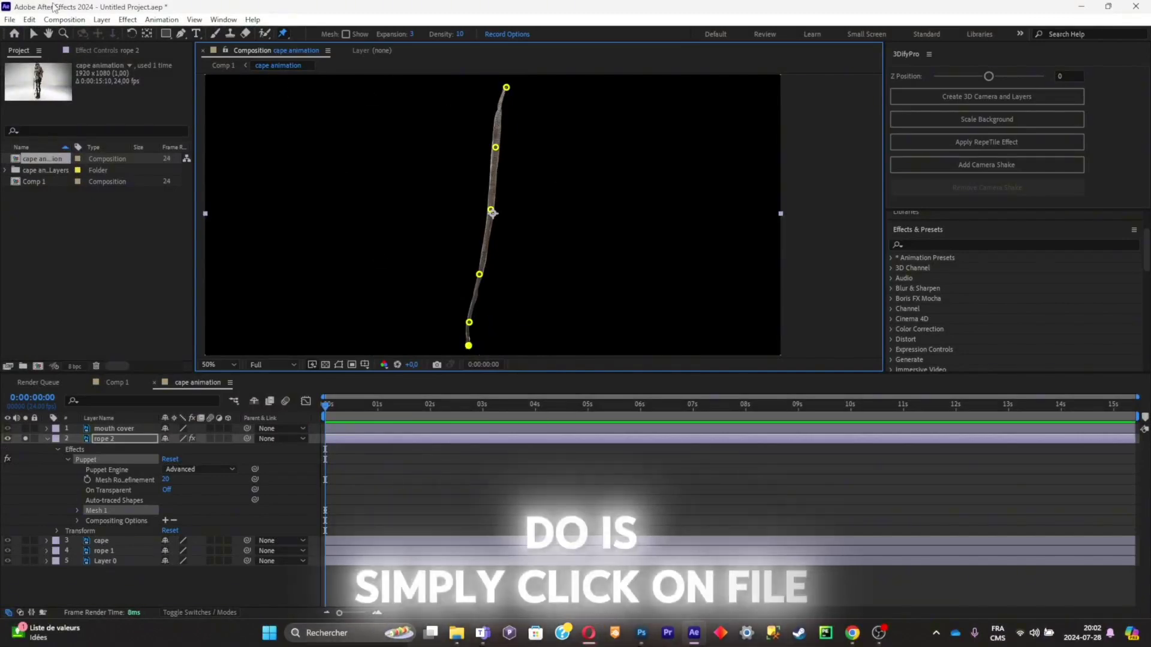
# Run the AFPHairRig_03_51.jsx script on the pinned rope 2 layer
pyautogui.click(10, 19)
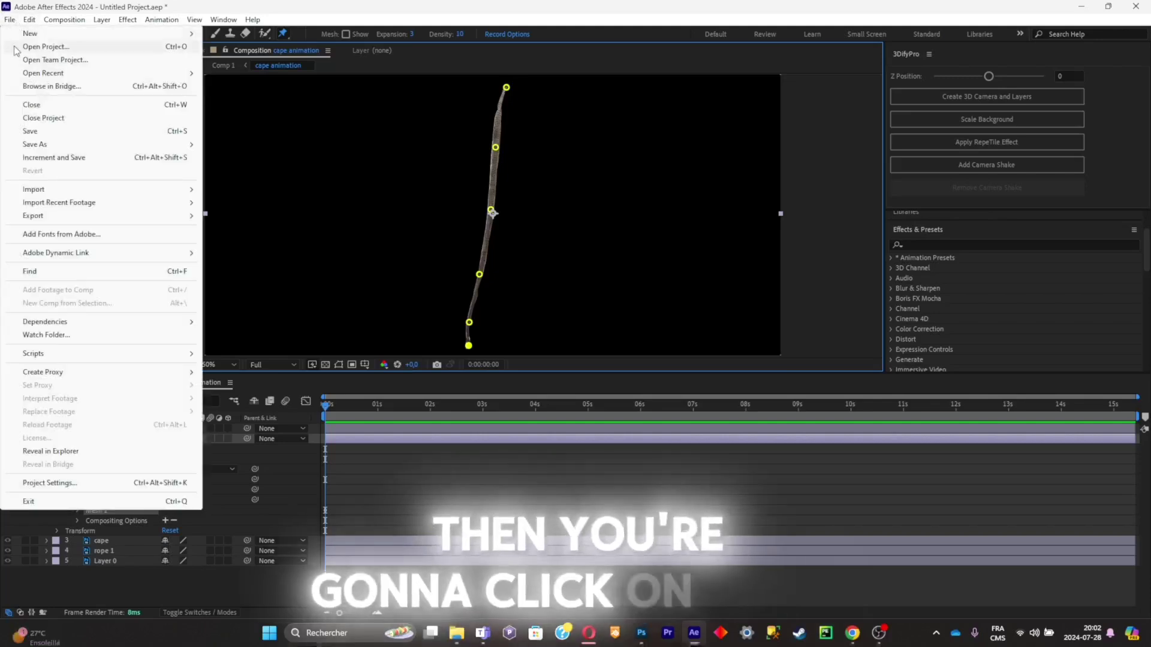
pyautogui.moveTo(72, 355)
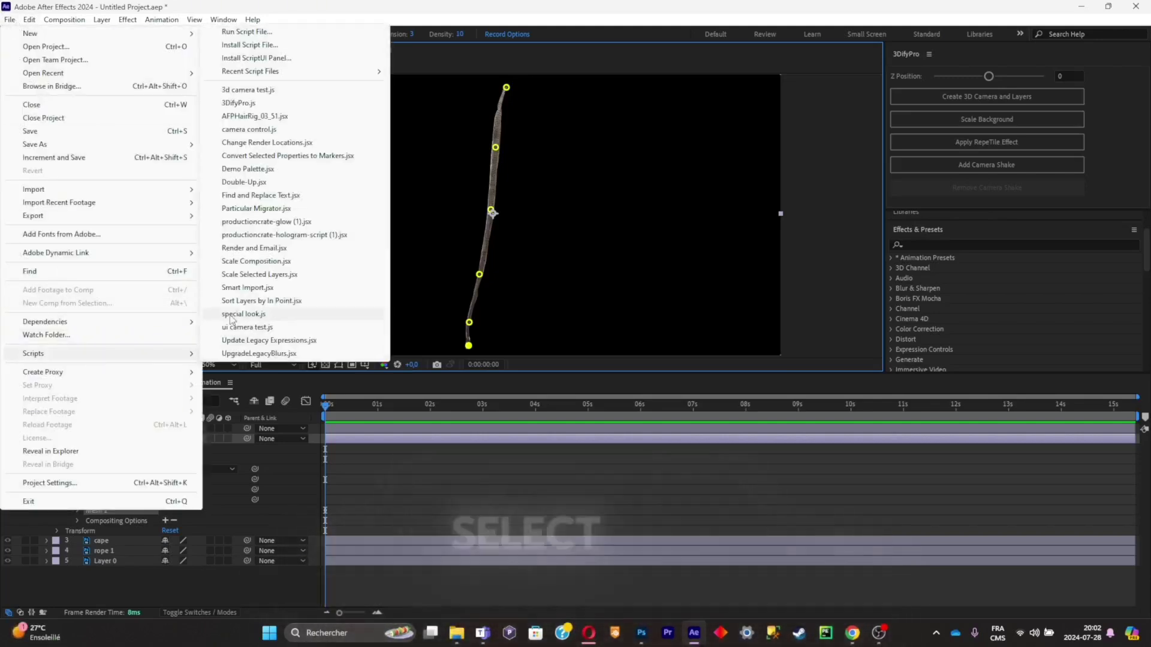
pyautogui.click(255, 116)
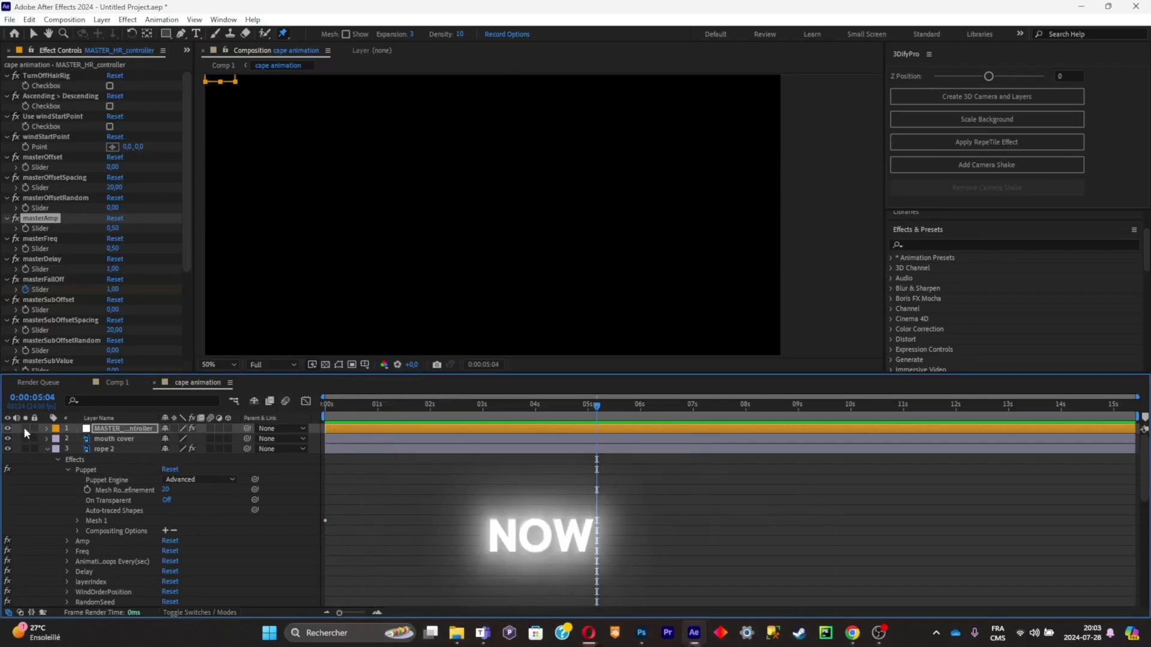
# Turn off solo on the master controller layer and collapse the properties of all layers
pyautogui.click(26, 428)
pyautogui.hotkey('ctrl', 'a')
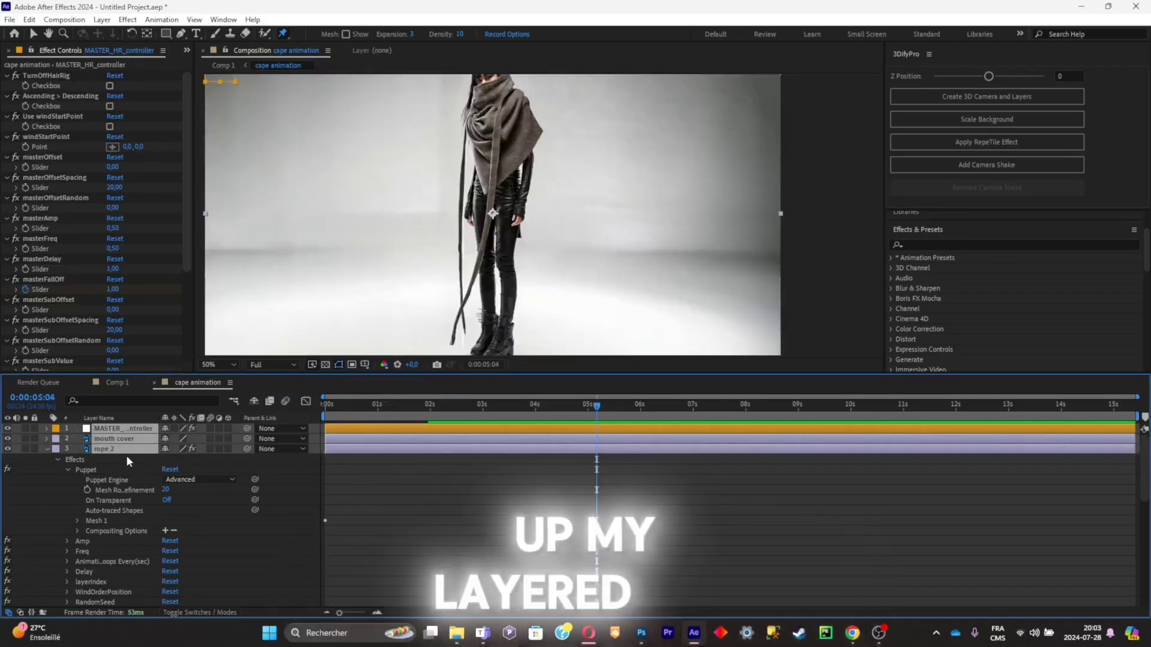
pyautogui.press('u')
pyautogui.press('u')
pyautogui.click(122, 513)
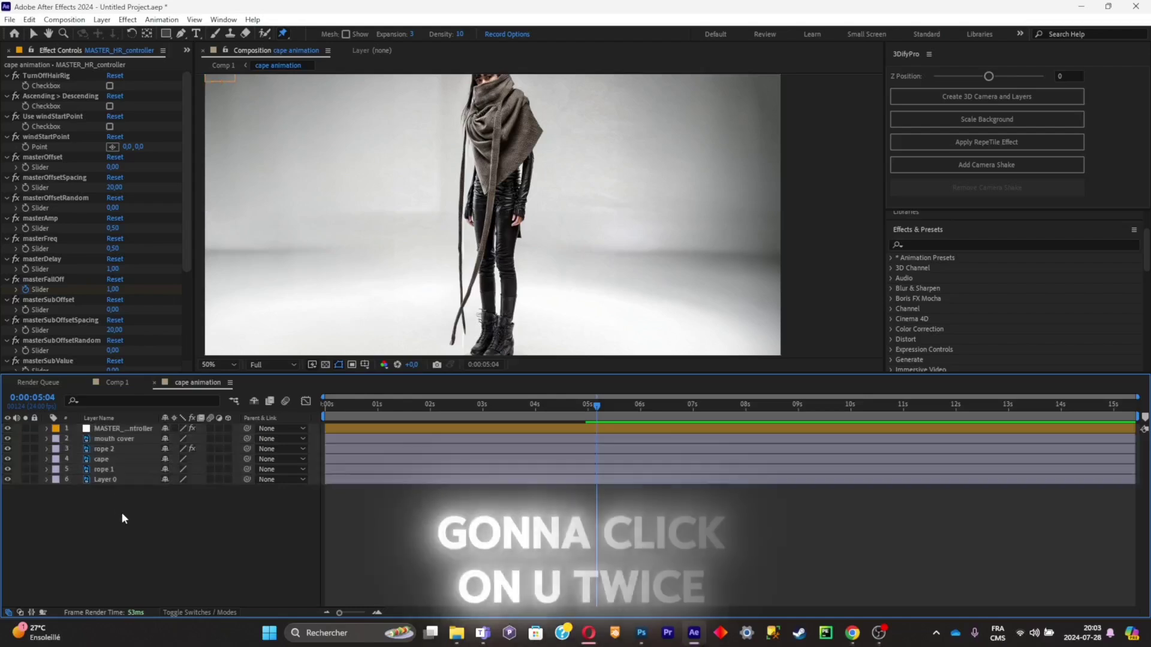
# Solo the rope 1 layer and place six puppet pins along the rope from its upper end to its lower tip
pyautogui.click(25, 469)
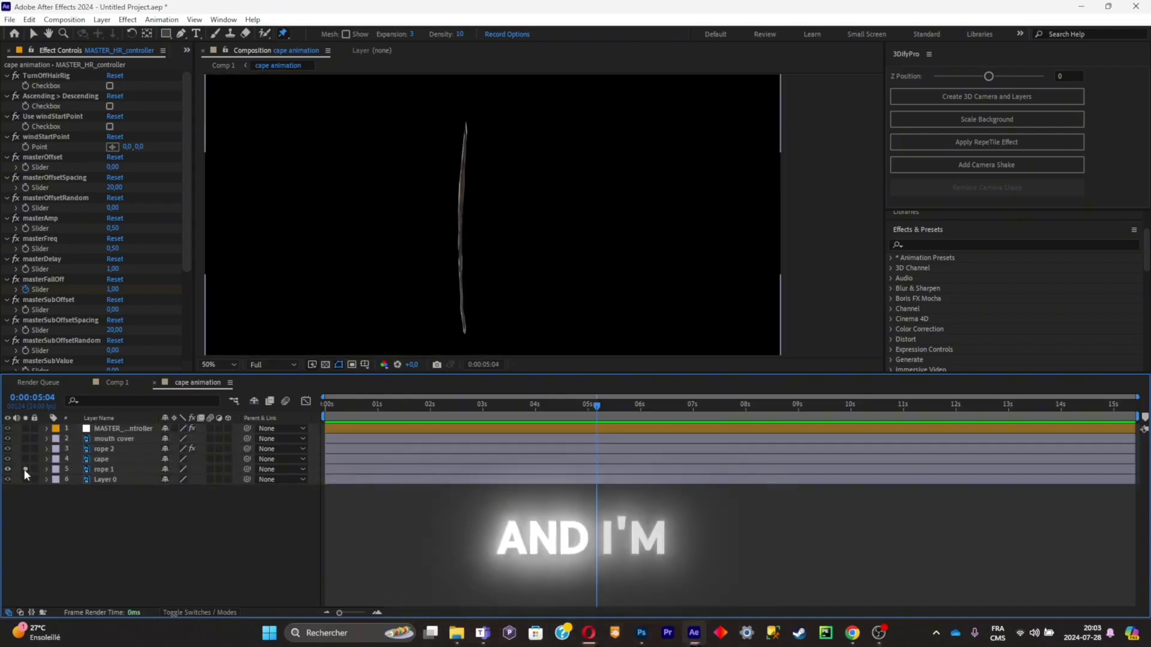
pyautogui.click(120, 472)
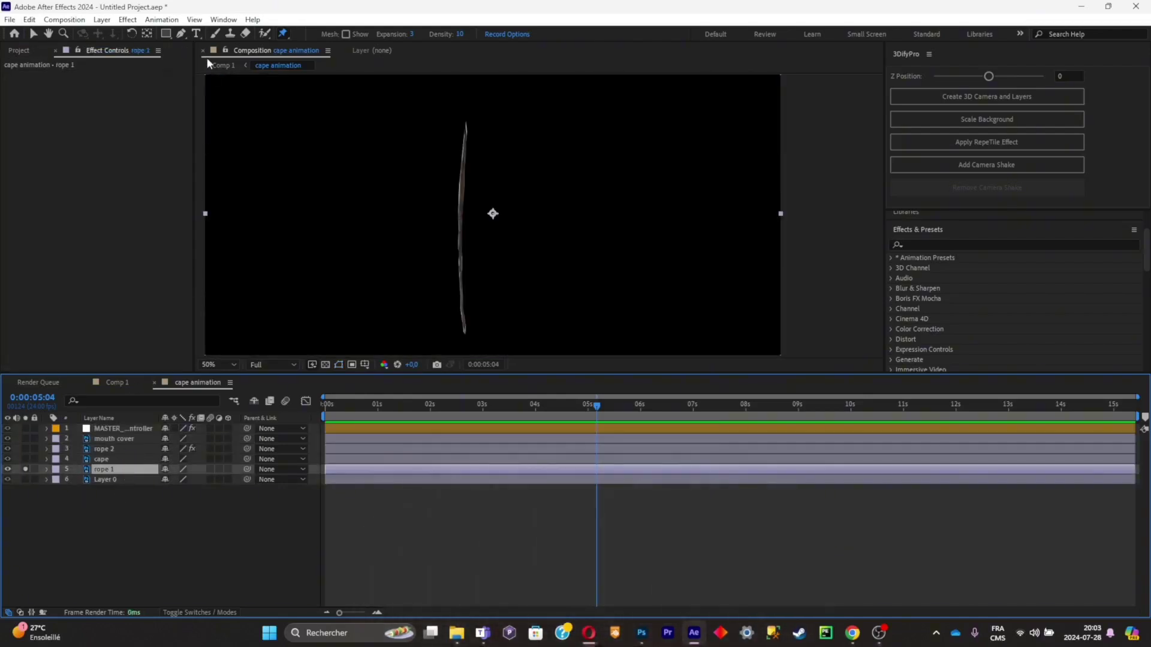
pyautogui.scroll(1, 449, 122)
pyautogui.moveTo(413, 108); pyautogui.dragTo(503, 175)
pyautogui.click(479, 114)
pyautogui.click(470, 271)
pyautogui.scroll(-2, 473, 269)
pyautogui.moveTo(521, 249); pyautogui.dragTo(468, 154)
pyautogui.scroll(2, 474, 150)
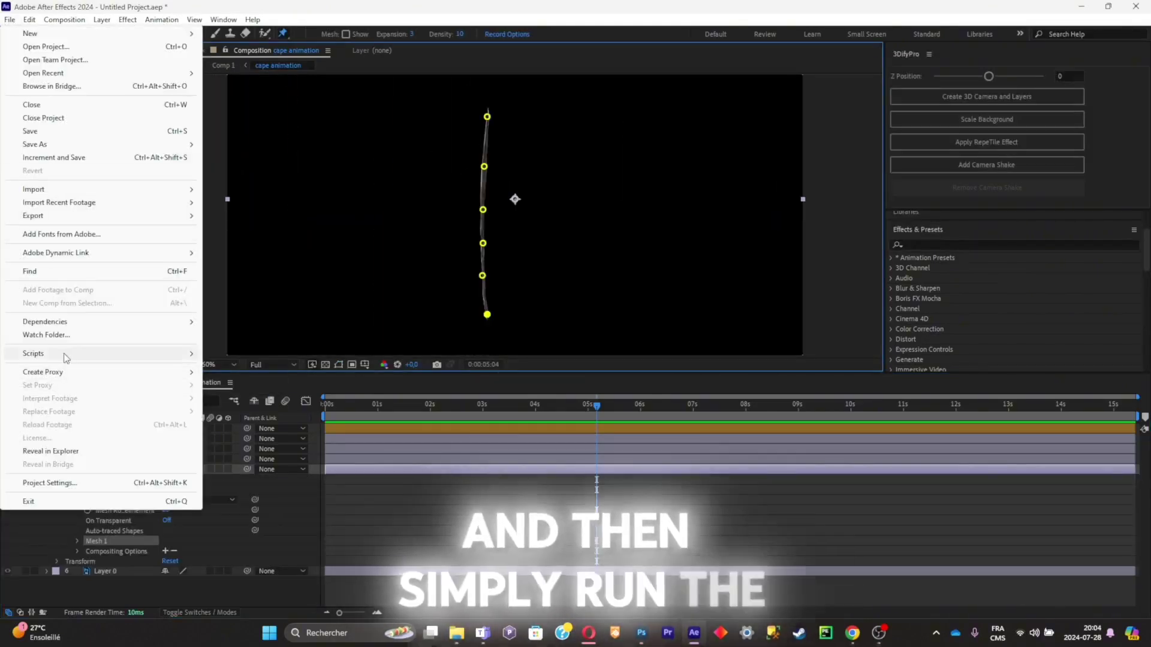
# Run the AFPHairRig_03_51.jsx script on the pinned rope 1 layer
pyautogui.moveTo(66, 357)
pyautogui.click(295, 116)
pyautogui.click(580, 387)
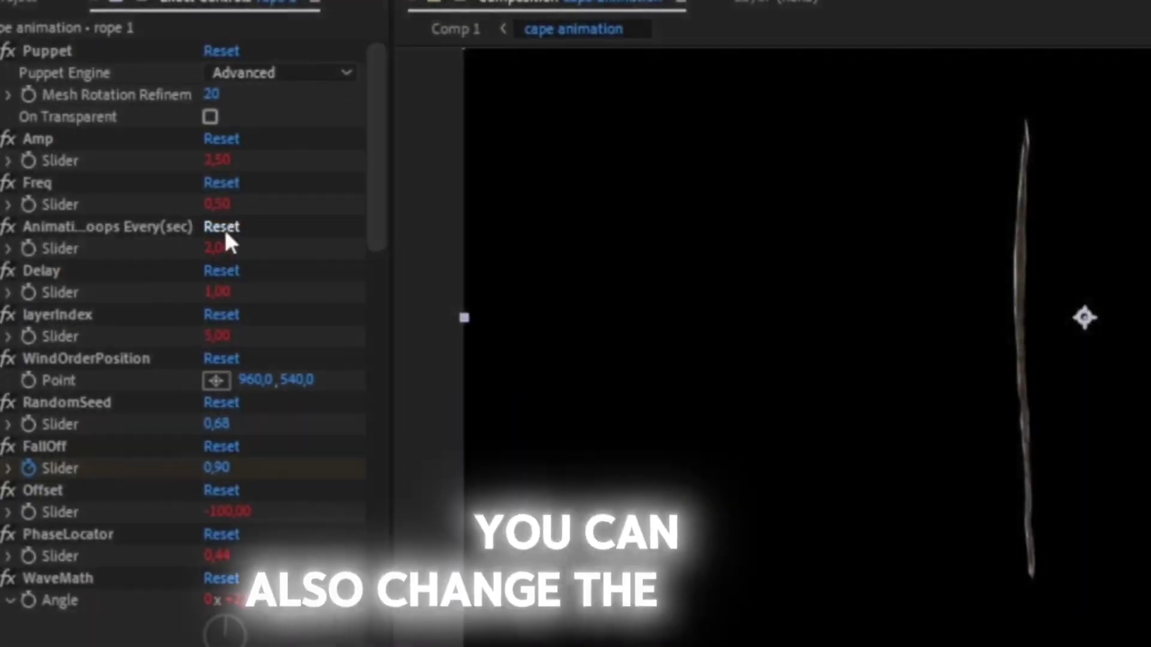
# Try an Amp slider value of 0.5 on rope 1 and undo the change
pyautogui.click(213, 161)
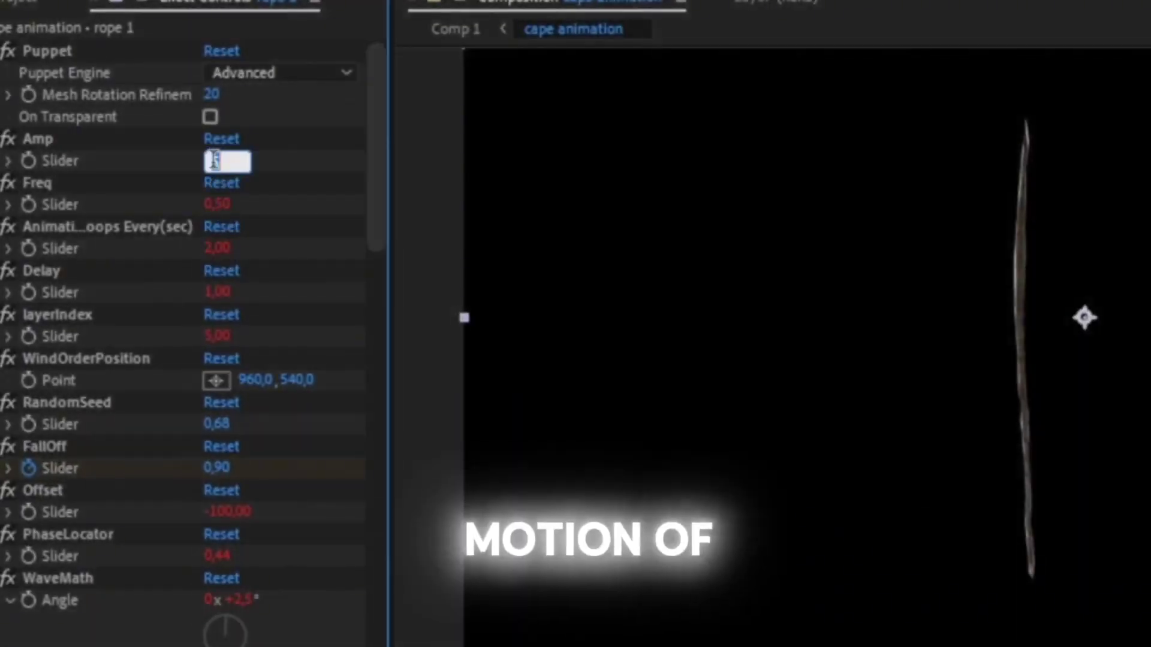
pyautogui.write('.5')
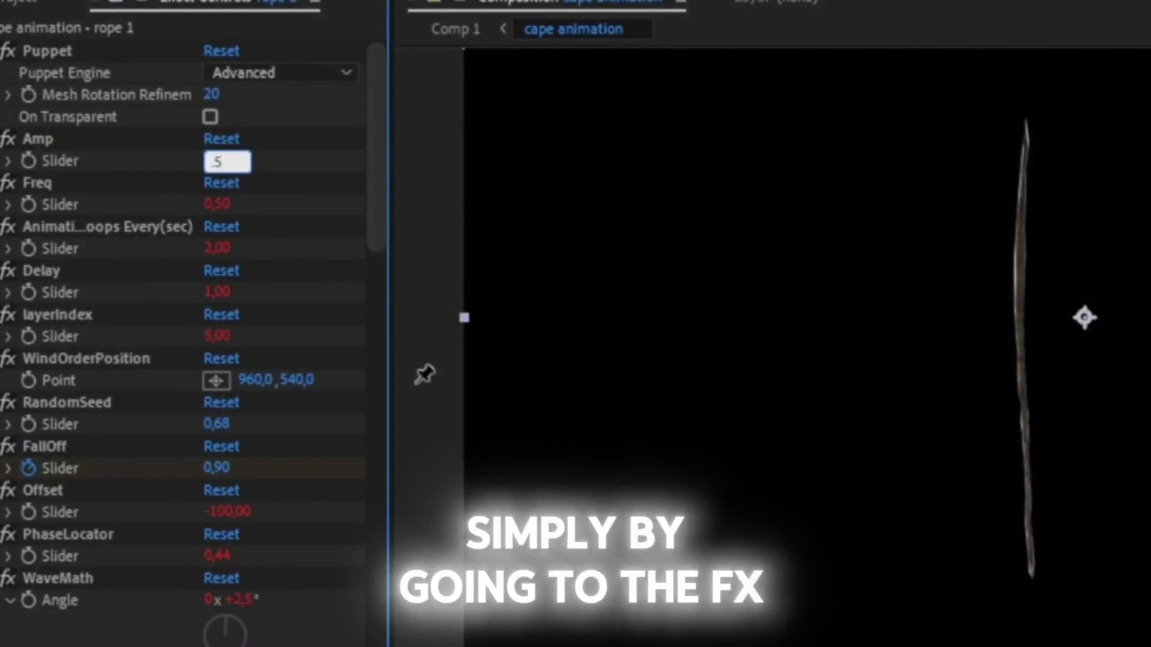
pyautogui.press('Return')
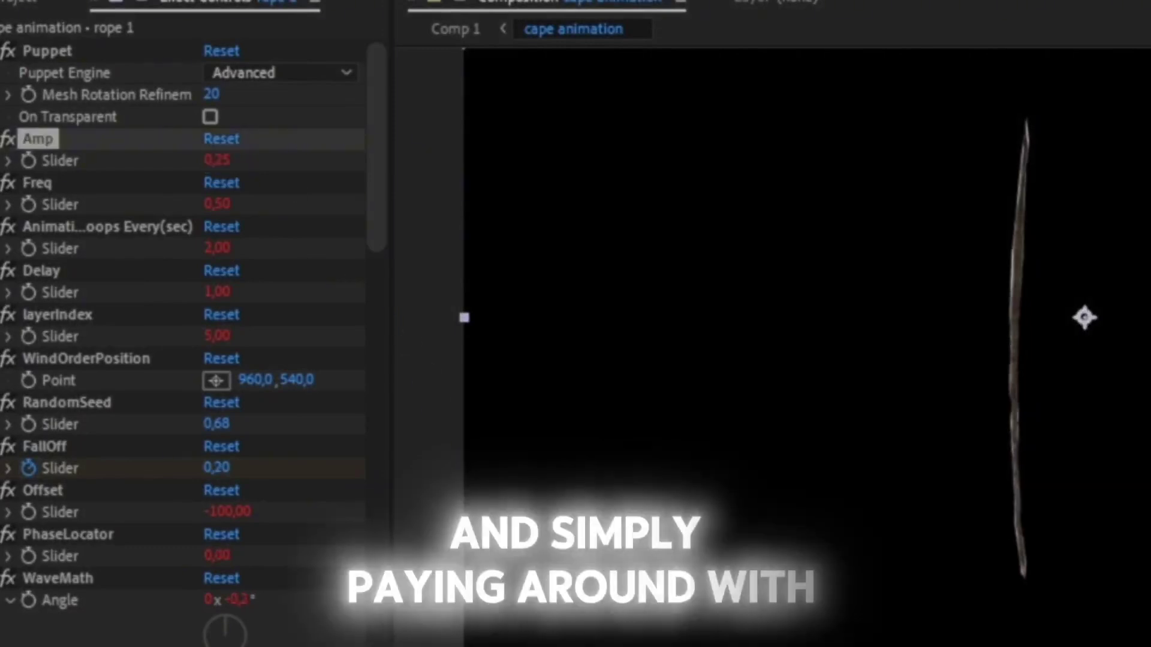
pyautogui.hotkey('ctrl', 'z')
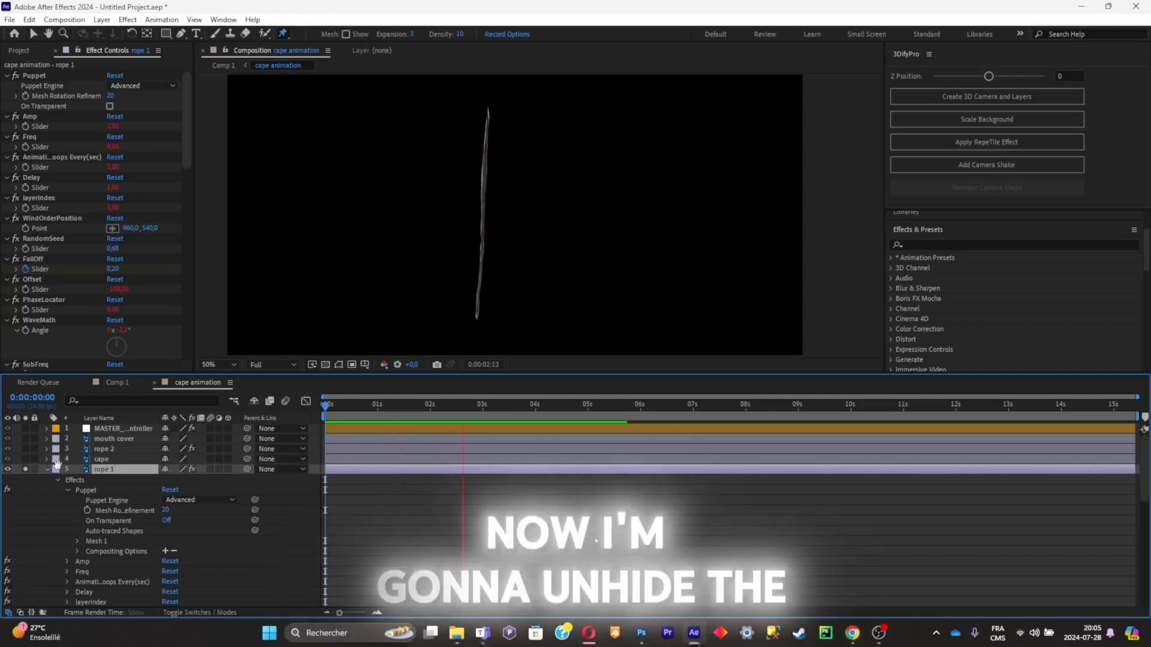
# Collapse rope 1's properties, turn off its solo, and preview the full animation from the start
pyautogui.click(47, 469)
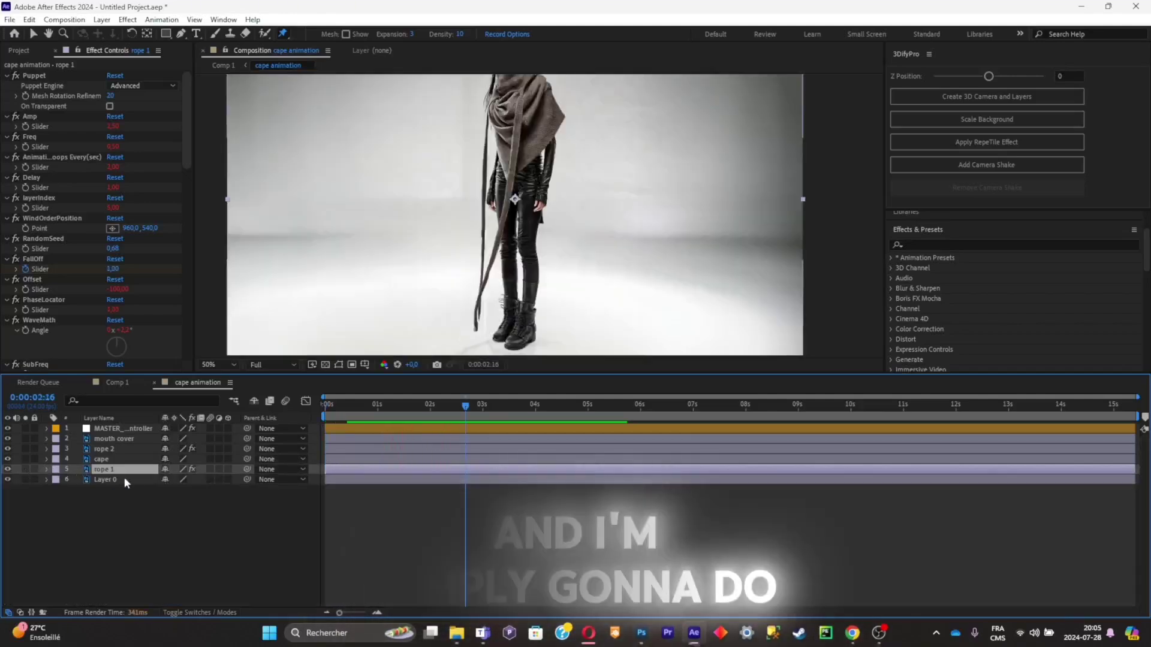
pyautogui.moveTo(430, 227); pyautogui.dragTo(430, 231)
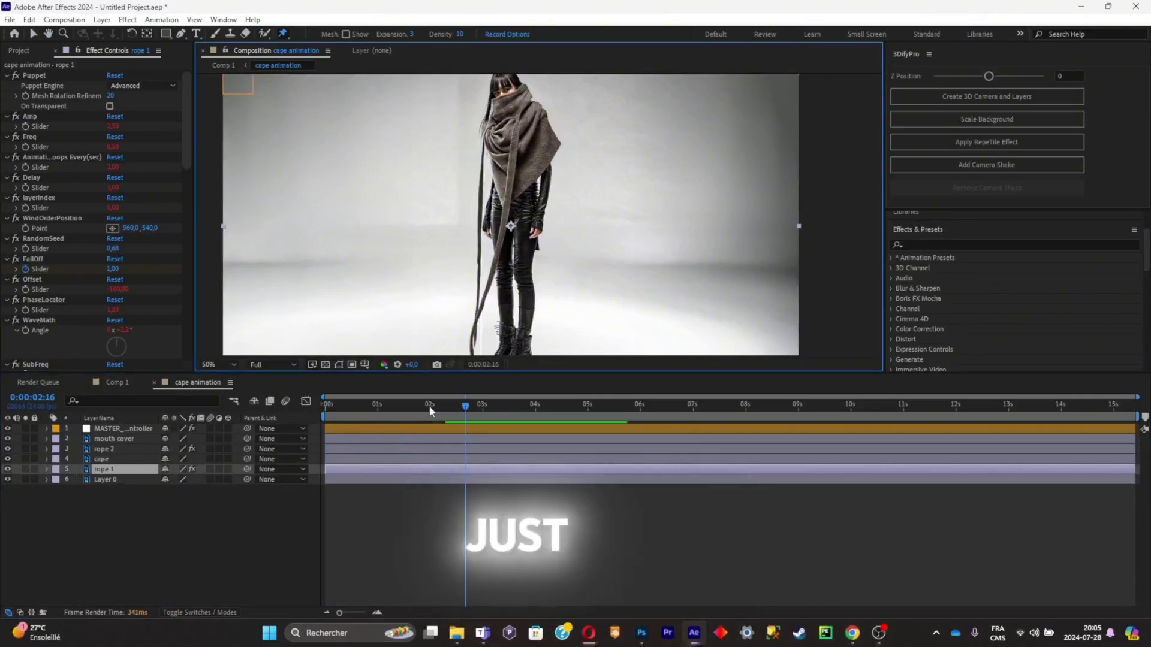
pyautogui.moveTo(429, 405); pyautogui.dragTo(317, 413)
pyautogui.press('space')
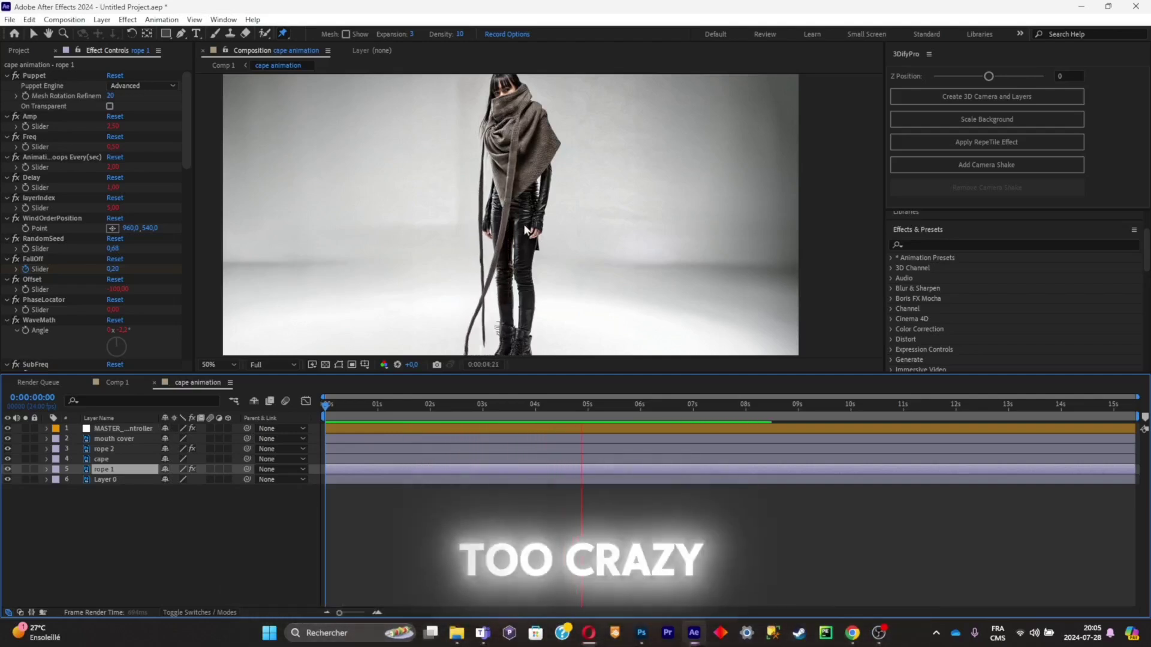
# Solo the cape layer and place four puppet pins: two along its upper edge, one in the middle and one at the lower tip
pyautogui.click(25, 460)
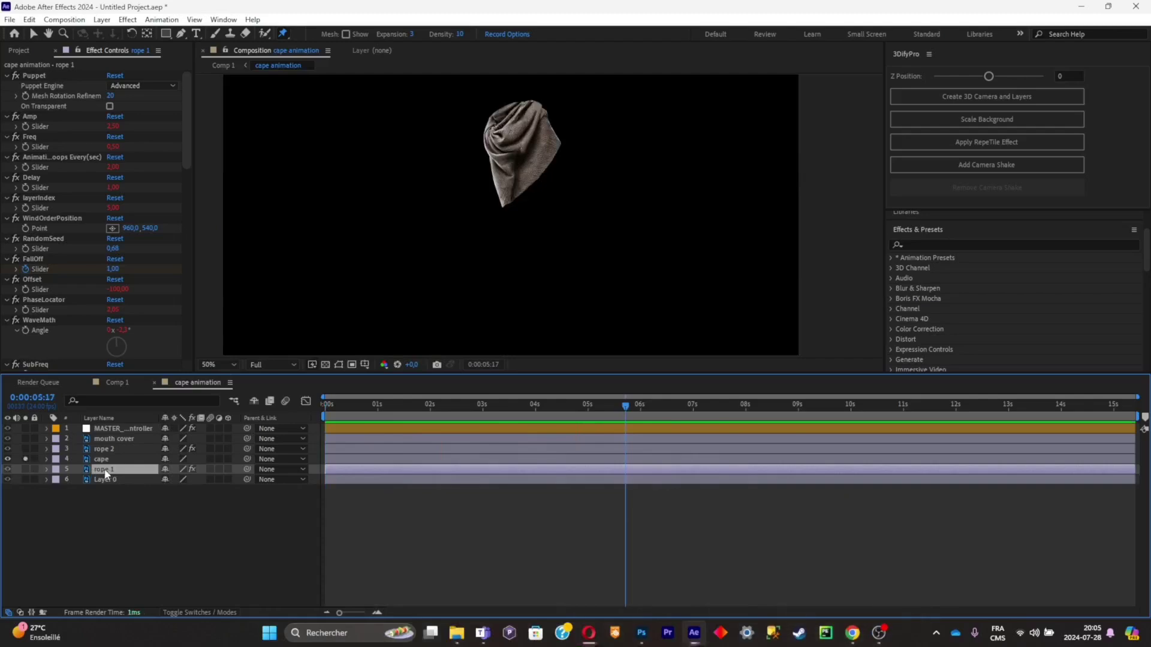
pyautogui.click(102, 459)
pyautogui.click(495, 114)
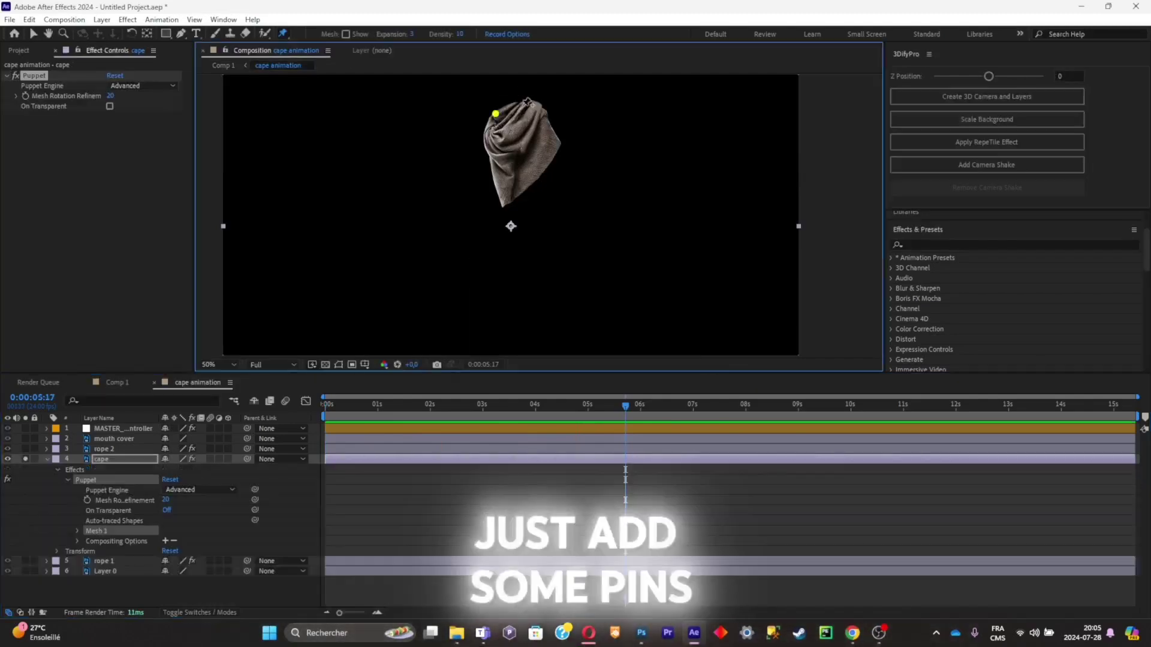
pyautogui.click(528, 105)
pyautogui.click(521, 155)
pyautogui.click(501, 203)
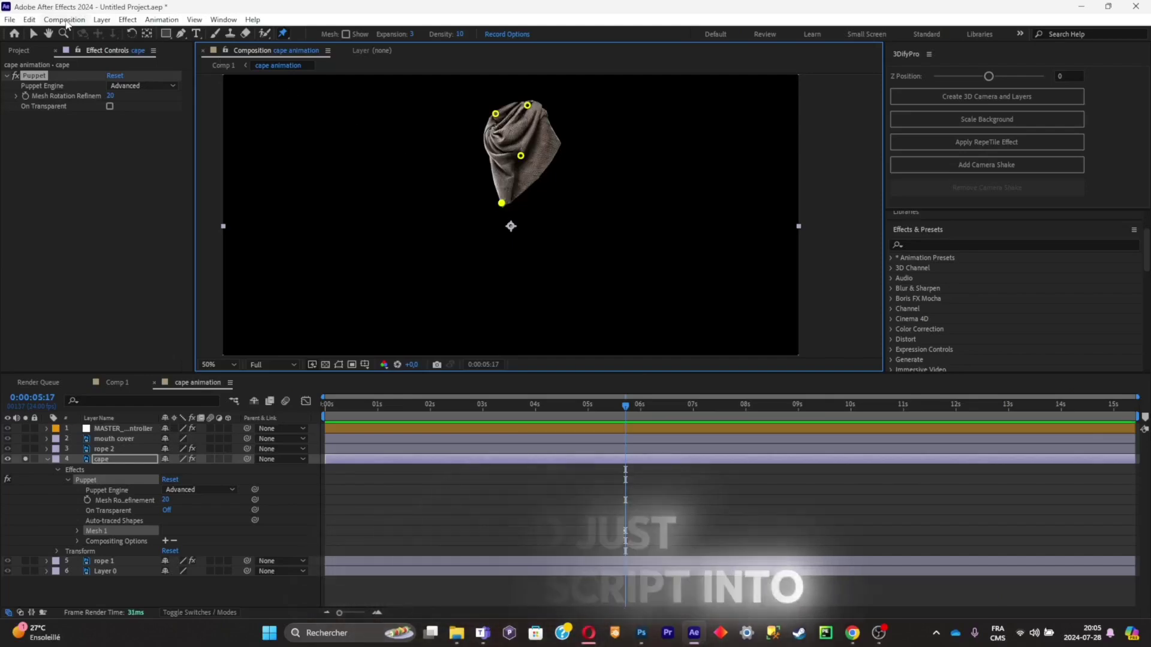
# Run the AFPHairRig_03_51.jsx script on the pinned cape layer
pyautogui.click(9, 19)
pyautogui.moveTo(153, 362)
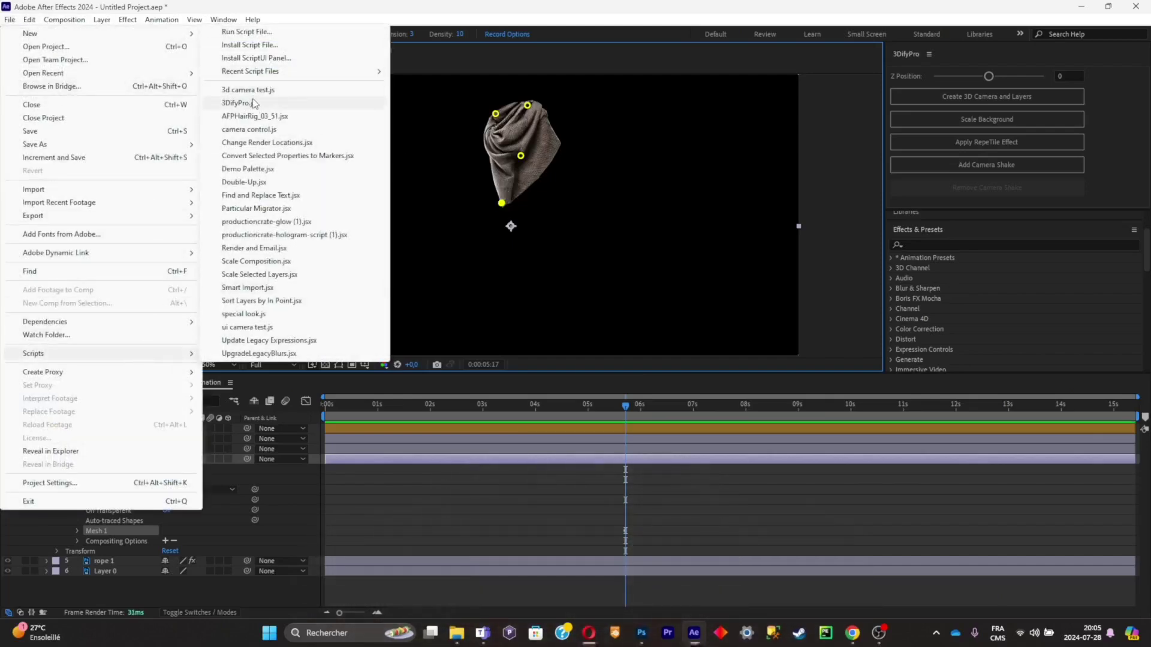
pyautogui.click(257, 116)
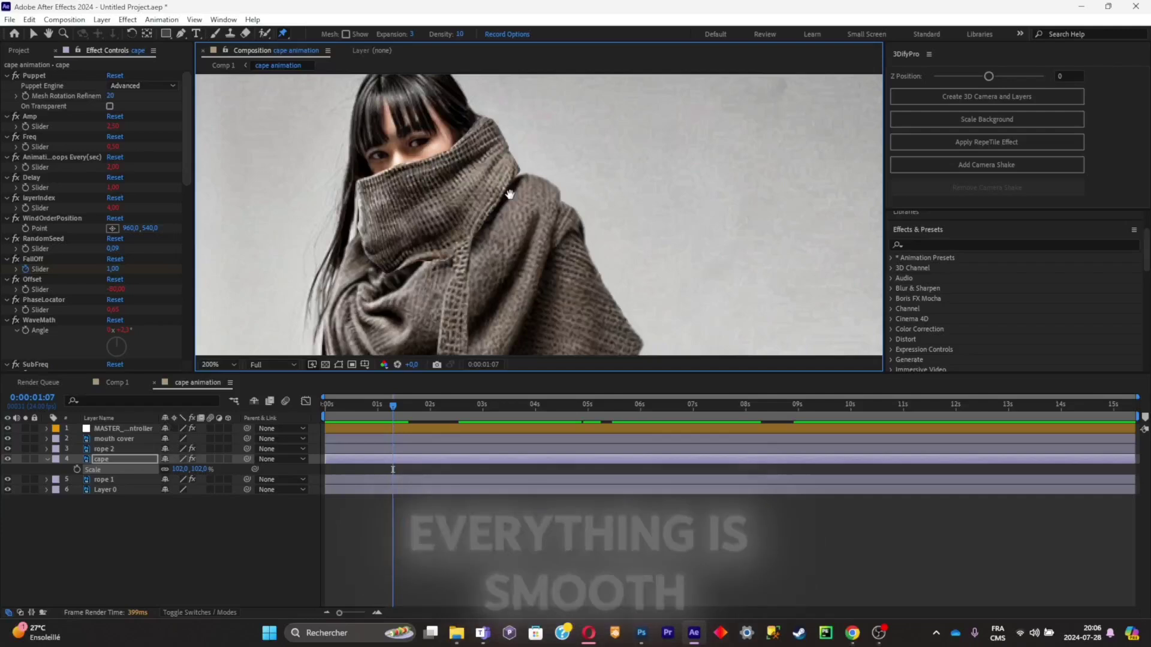
# Find the Turbulent Displace effect and apply it to the mouth cover layer
pyautogui.moveTo(509, 194); pyautogui.dragTo(541, 215)
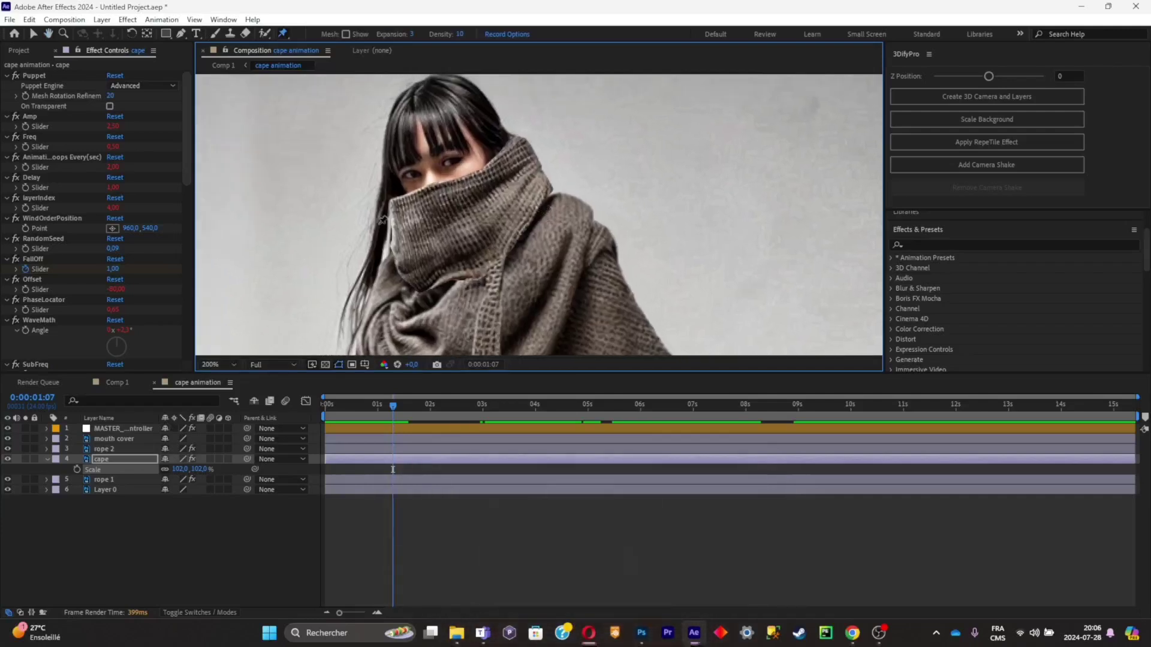
pyautogui.click(32, 34)
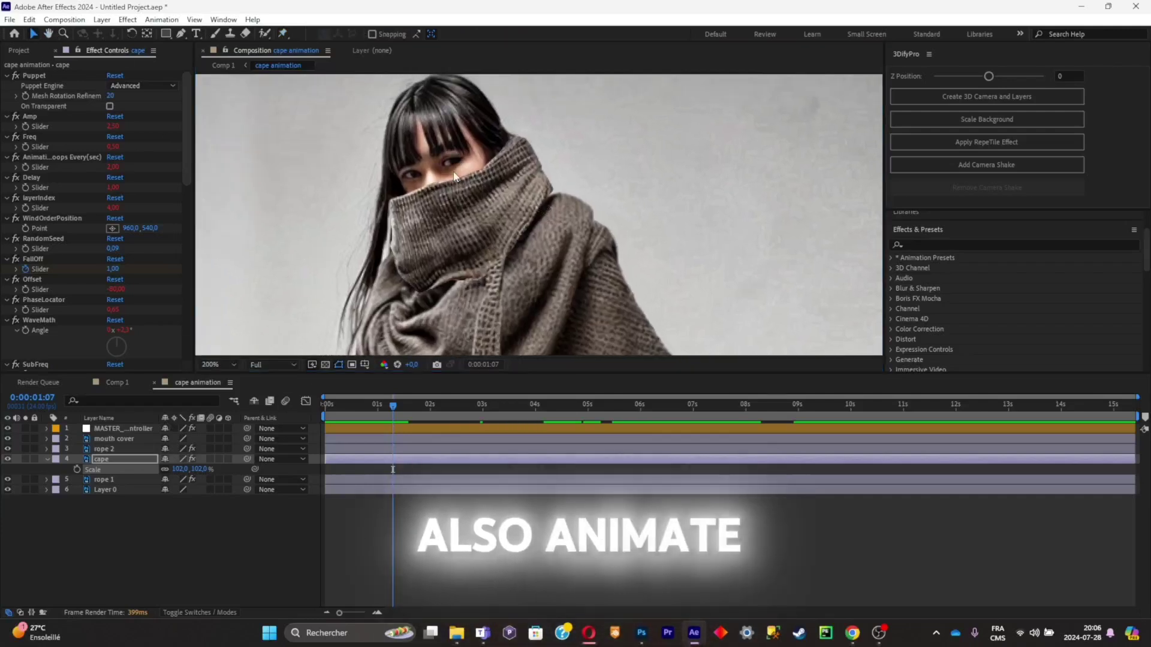
pyautogui.click(144, 440)
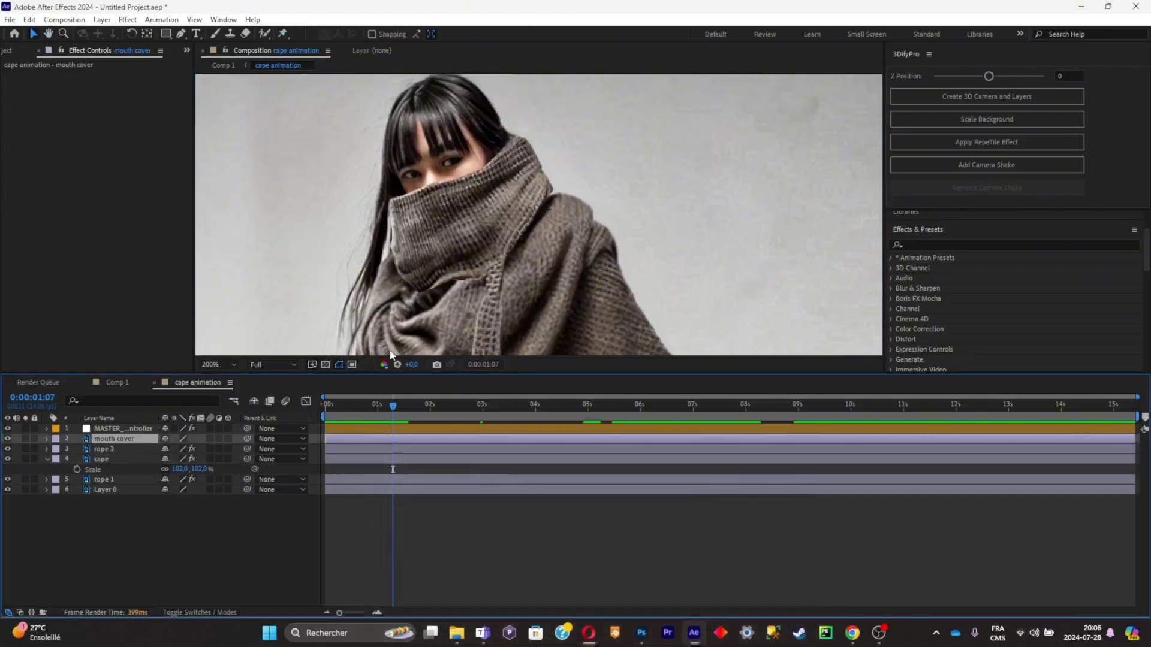
pyautogui.click(941, 245)
pyautogui.write('turbu')
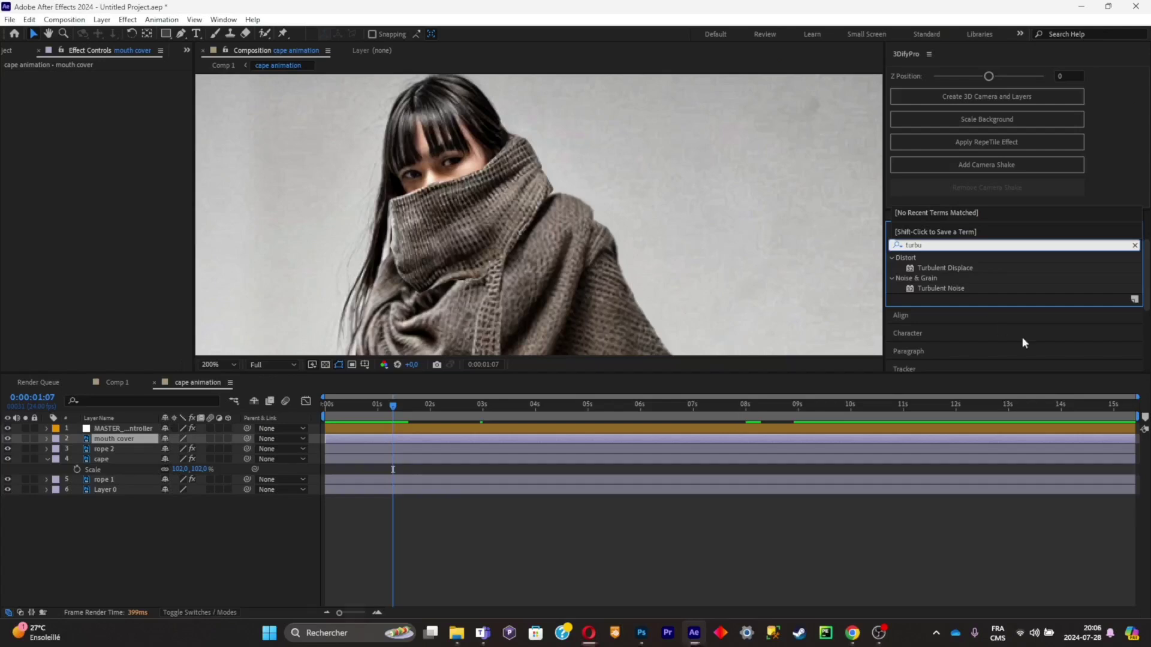
pyautogui.moveTo(945, 268); pyautogui.dragTo(133, 440)
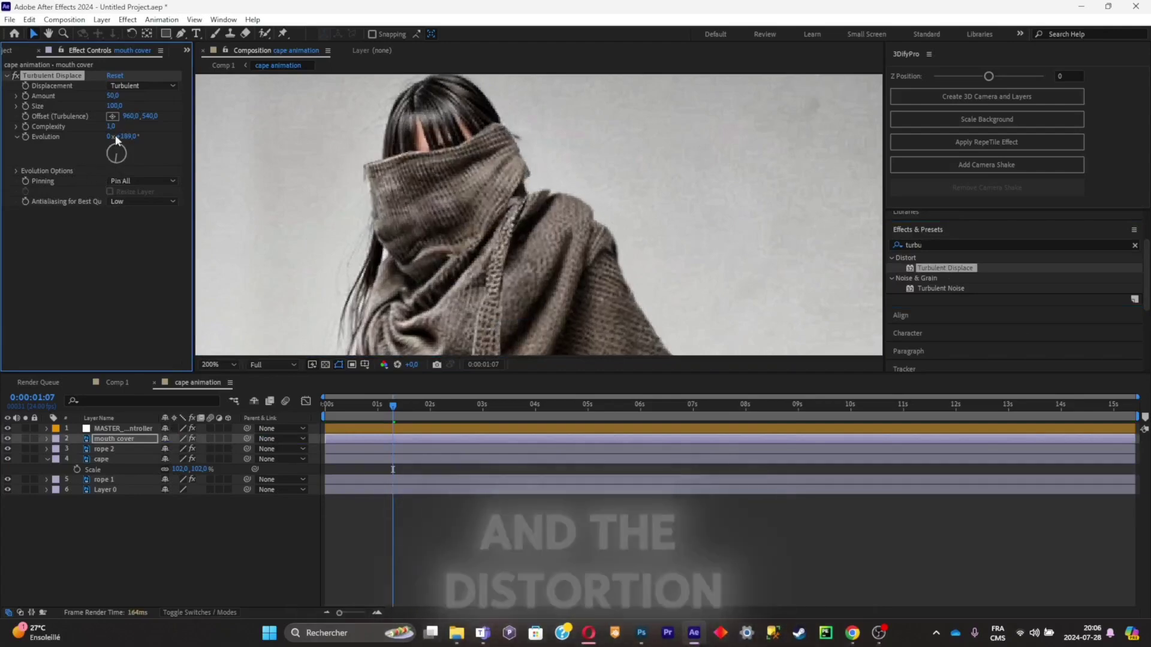
# Keyframe the mouth cover's Turbulent Displace Evolution at 8x+150° on the first frame and at a higher value at the composition's end
pyautogui.click(362, 407)
pyautogui.press('Home')
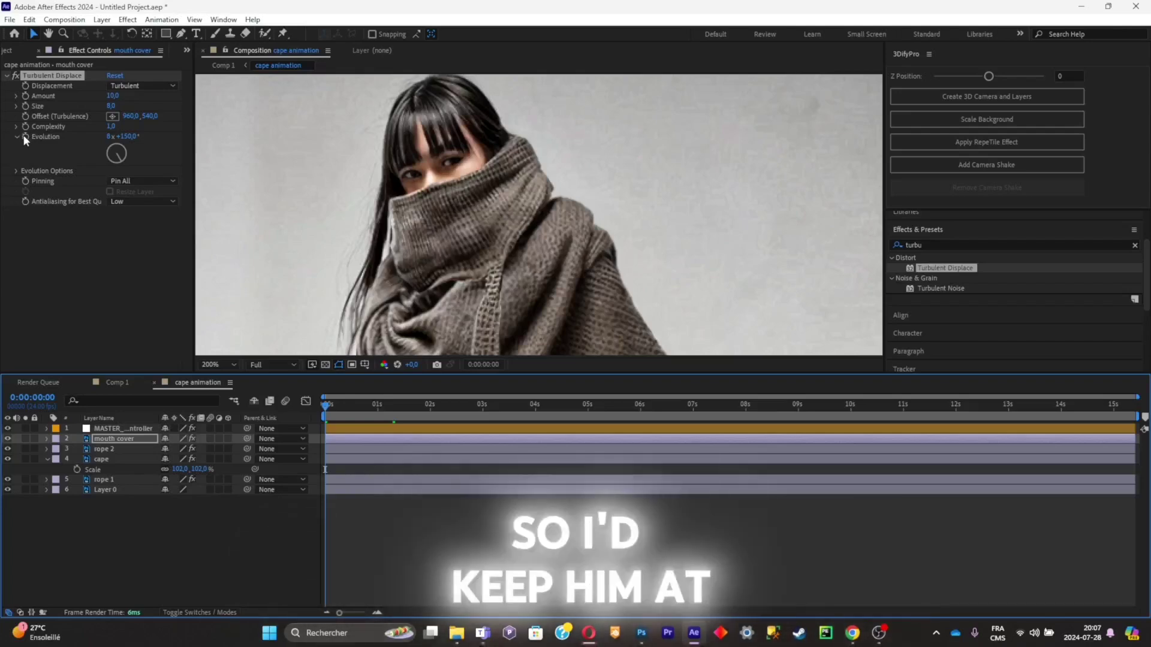
pyautogui.click(25, 137)
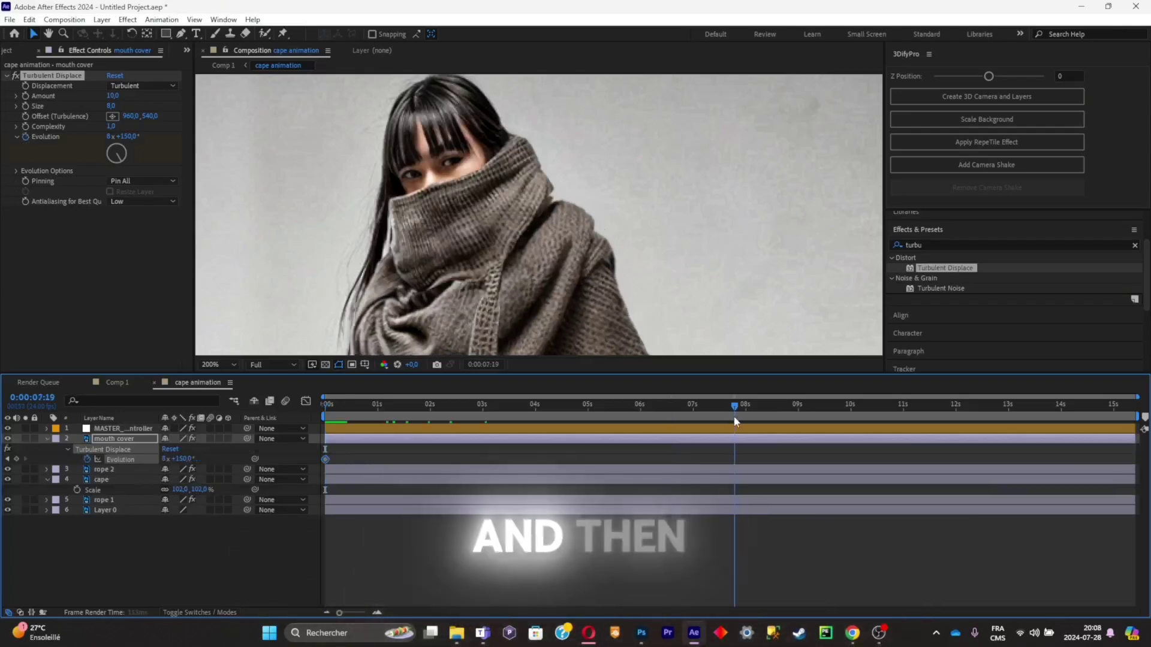
pyautogui.moveTo(735, 416); pyautogui.dragTo(1141, 425)
pyautogui.moveTo(120, 168); pyautogui.dragTo(154, 124)
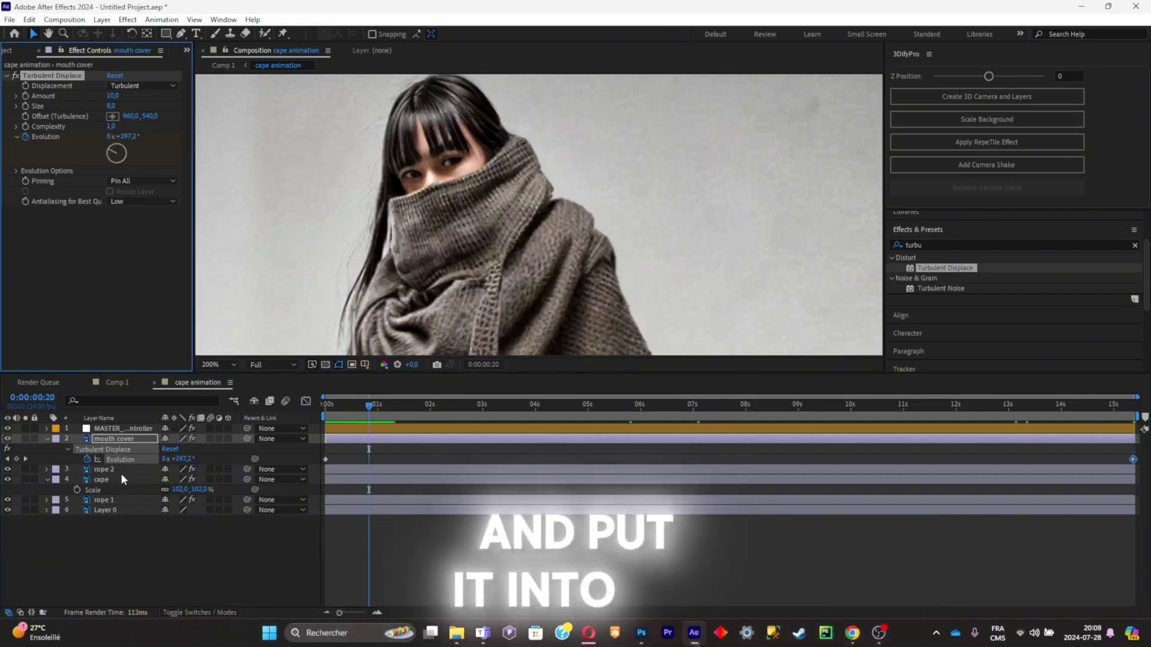
# Paste the mouth cover's keyframed Turbulent Displace effect onto the cape layer, after its rig effects
pyautogui.click(112, 483)
pyautogui.scroll(-5, 103, 335)
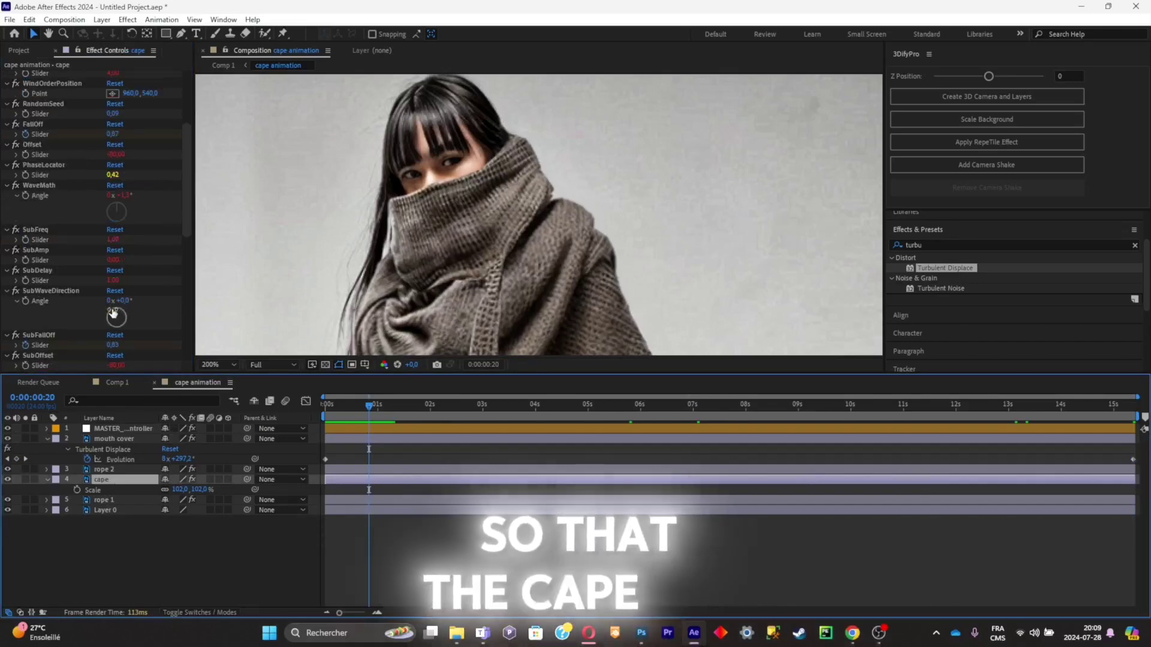
pyautogui.scroll(-5, 100, 294)
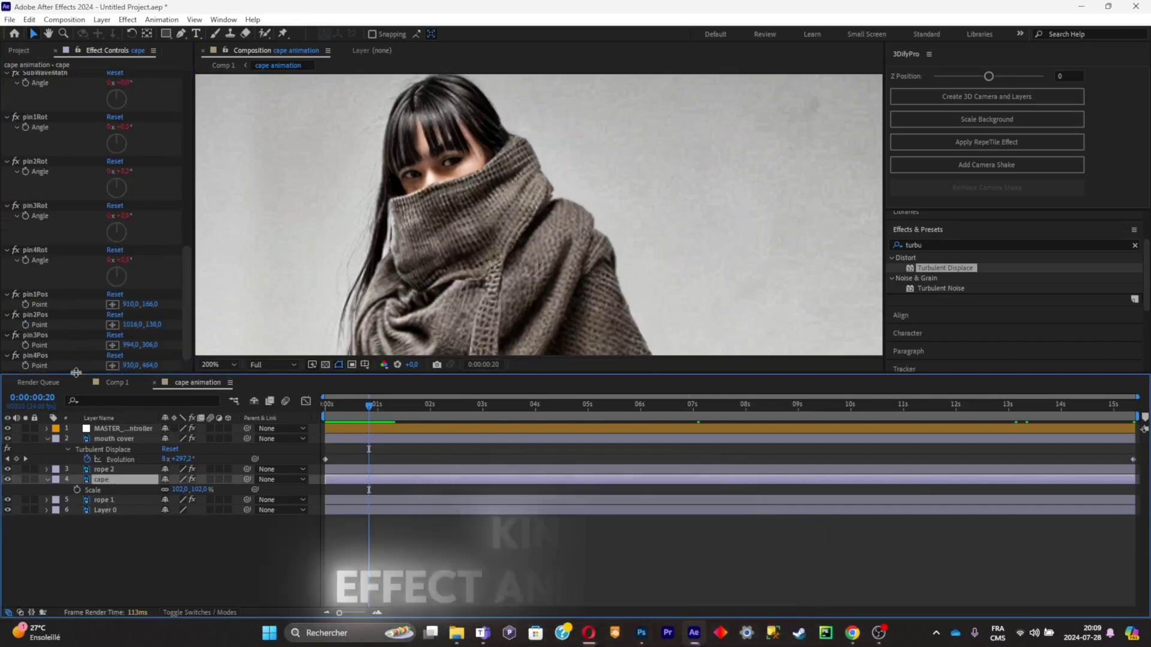
pyautogui.click(74, 362)
pyautogui.hotkey('ctrl', 'v')
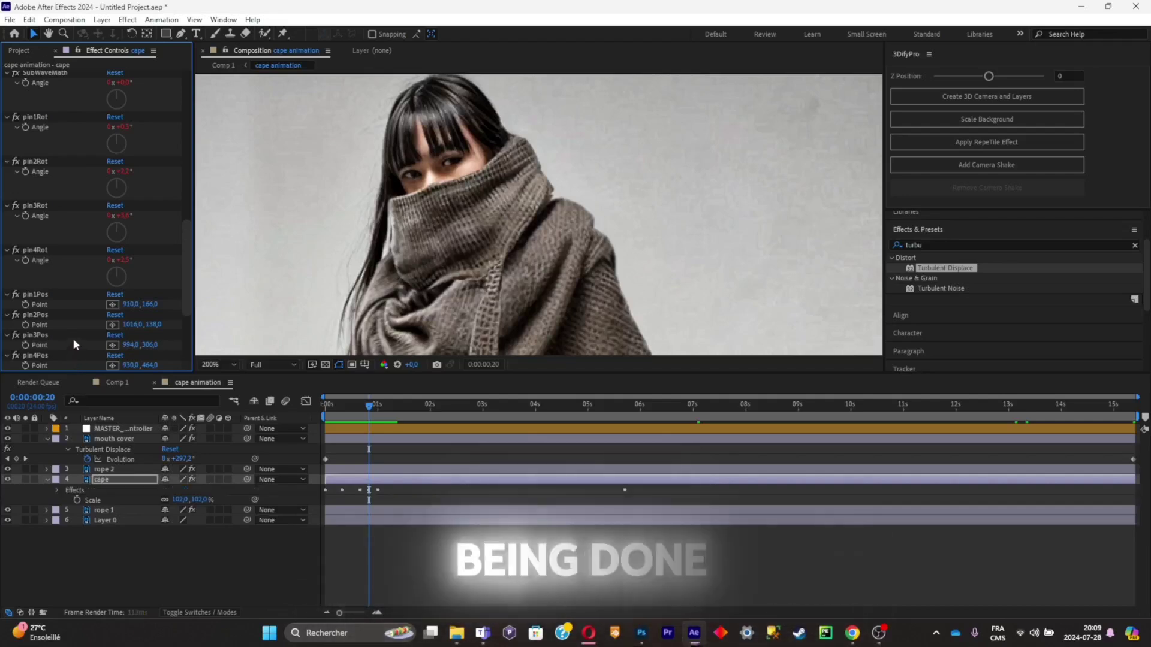
pyautogui.scroll(-5, 72, 336)
# Preview the animation from the start, checking the motion of the full figure and of the cape up close
pyautogui.moveTo(378, 405); pyautogui.dragTo(325, 405)
pyautogui.press('space')
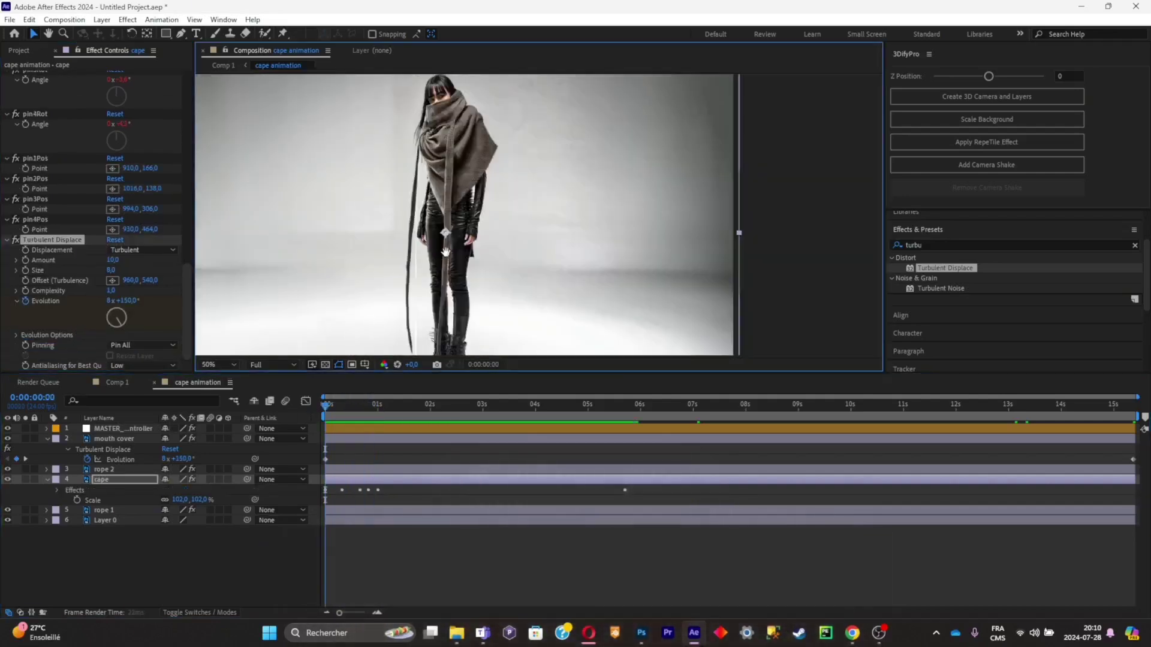
pyautogui.moveTo(470, 233); pyautogui.dragTo(519, 247)
pyautogui.press('space')
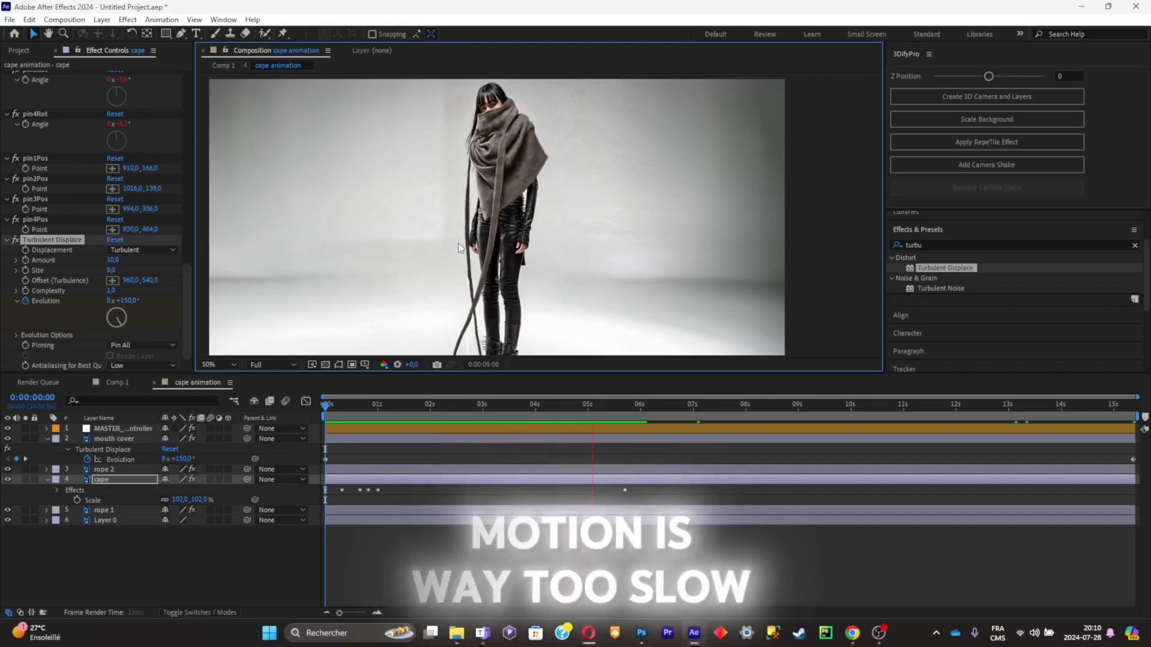
pyautogui.press('space')
pyautogui.moveTo(494, 174); pyautogui.dragTo(535, 282)
pyautogui.scroll(1, 507, 193)
pyautogui.press('space')
pyautogui.press('space')
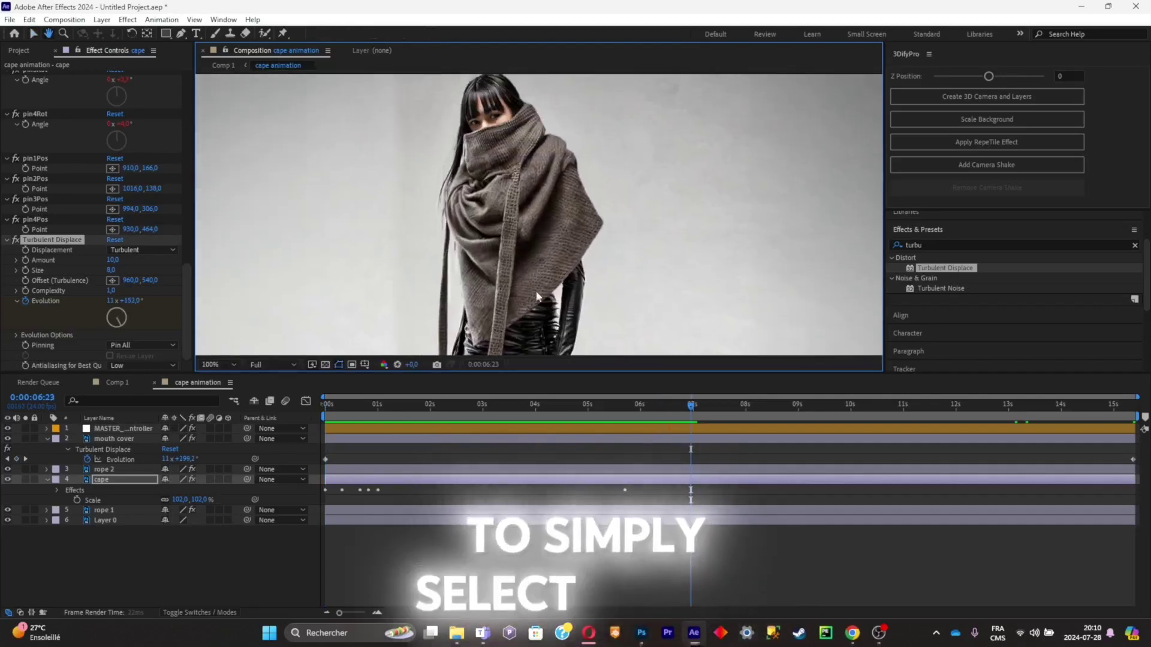
pyautogui.moveTo(539, 405); pyautogui.dragTo(297, 451)
pyautogui.press('space')
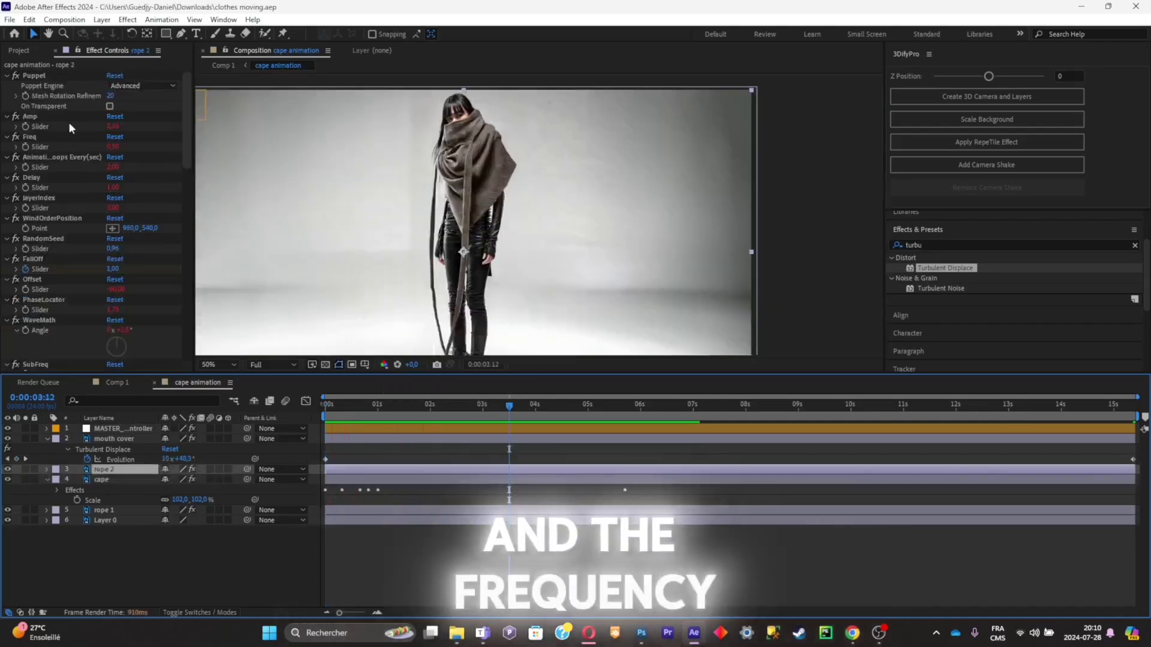
# Try an Amp slider value of 25 on rope 2, reduce it, and preview the animation from the start
pyautogui.moveTo(112, 127); pyautogui.dragTo(171, 158)
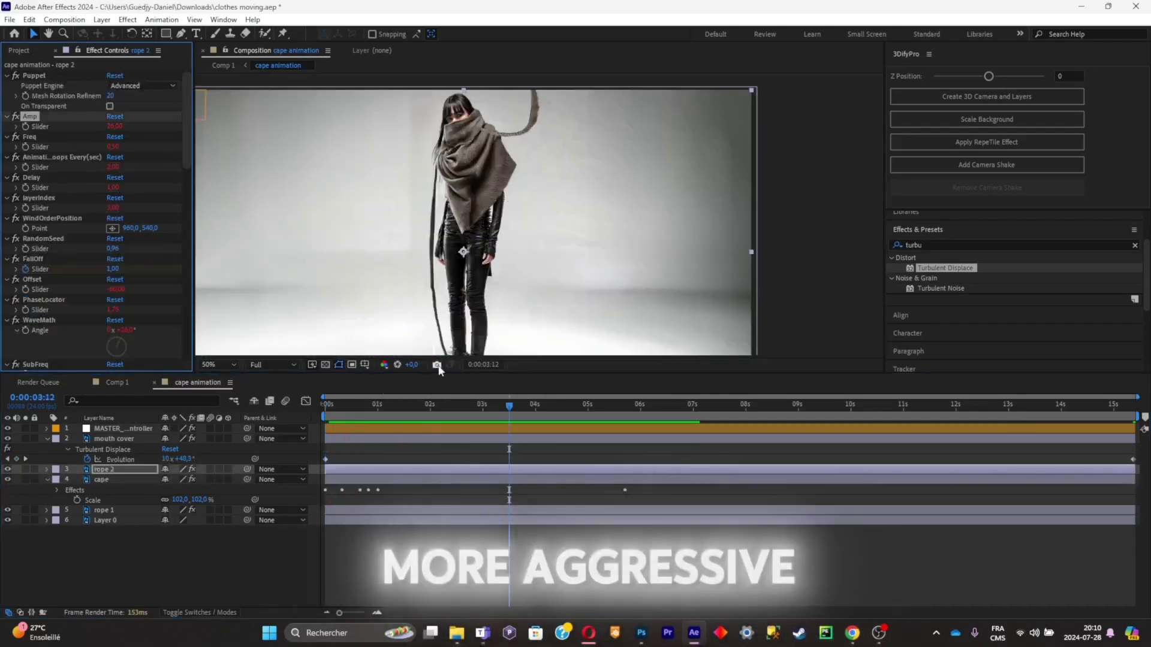
pyautogui.click(463, 394)
pyautogui.moveTo(482, 407); pyautogui.dragTo(447, 416)
pyautogui.moveTo(108, 128); pyautogui.dragTo(99, 129)
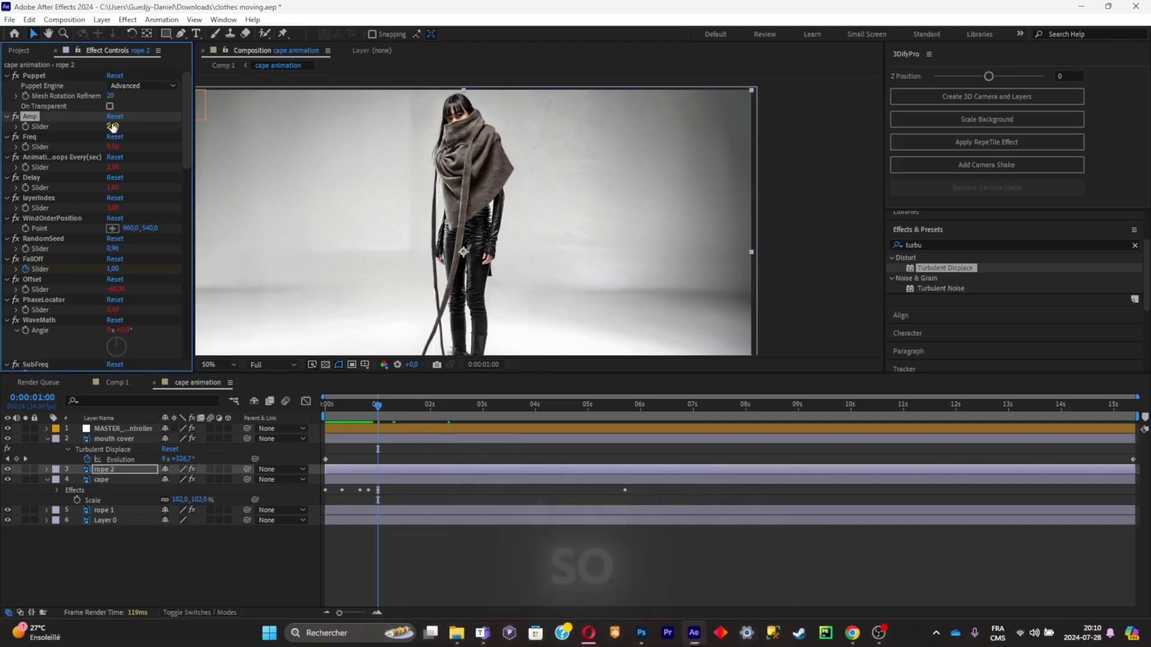
pyautogui.moveTo(333, 406); pyautogui.dragTo(293, 404)
pyautogui.press('space')
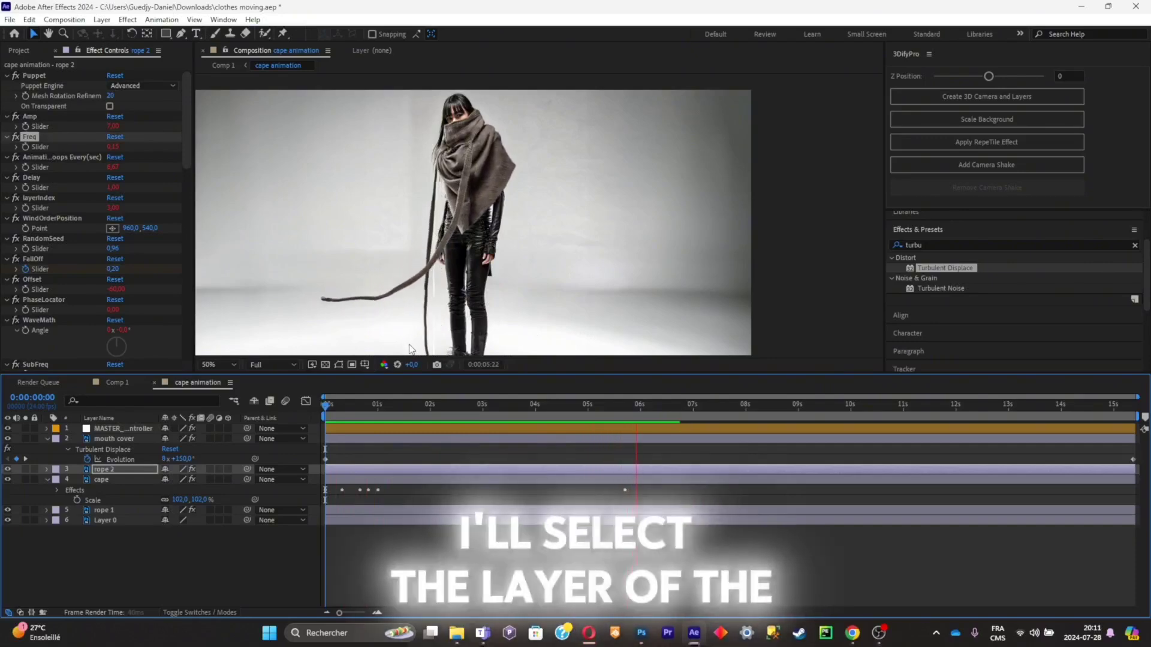
# Raise rope 1's Amp slider to 4.75 and return to the first frame
pyautogui.click(103, 510)
pyautogui.moveTo(113, 128); pyautogui.dragTo(125, 139)
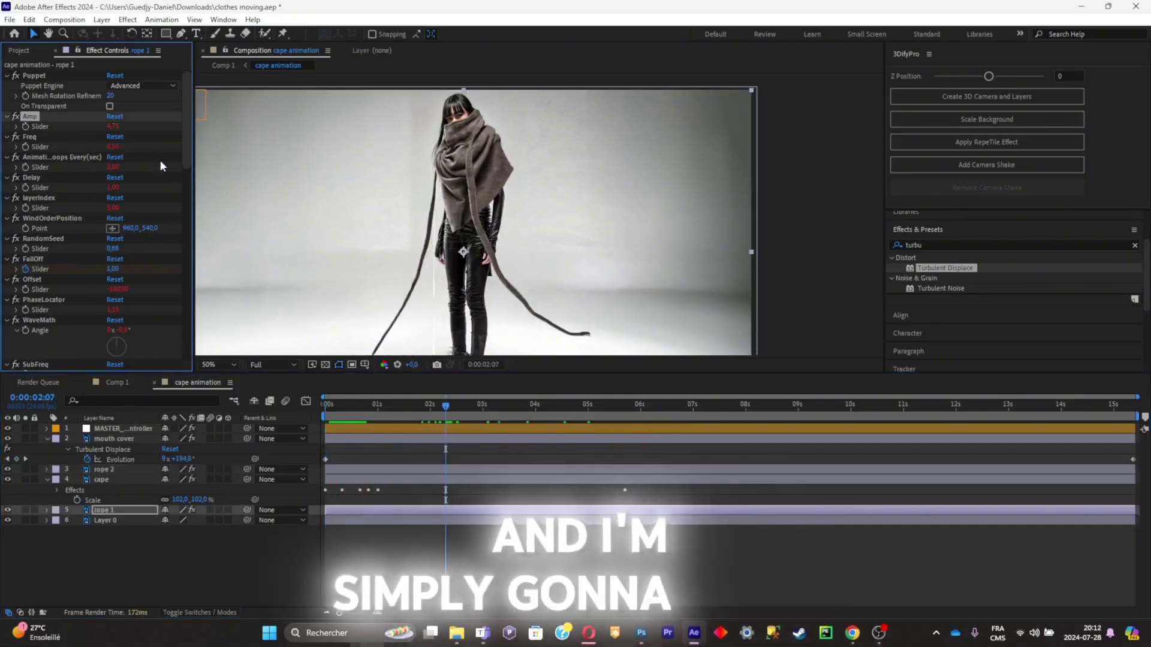
pyautogui.moveTo(443, 405); pyautogui.dragTo(220, 384)
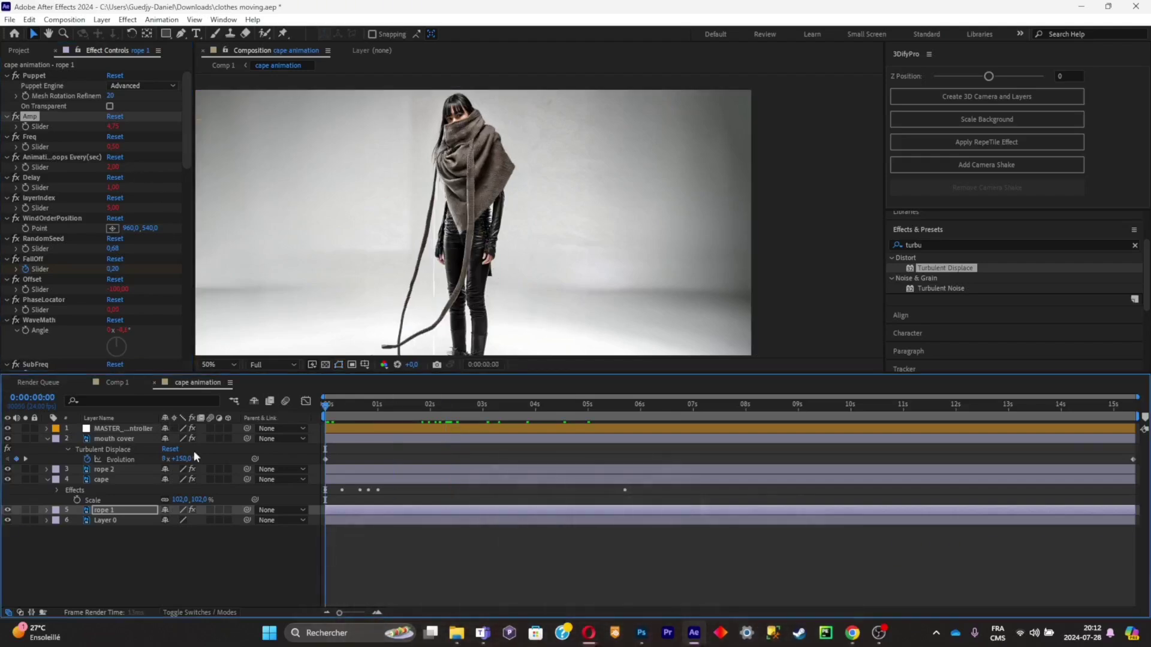
# Copy rope 2's Freq slider value over to rope 1
pyautogui.click(120, 471)
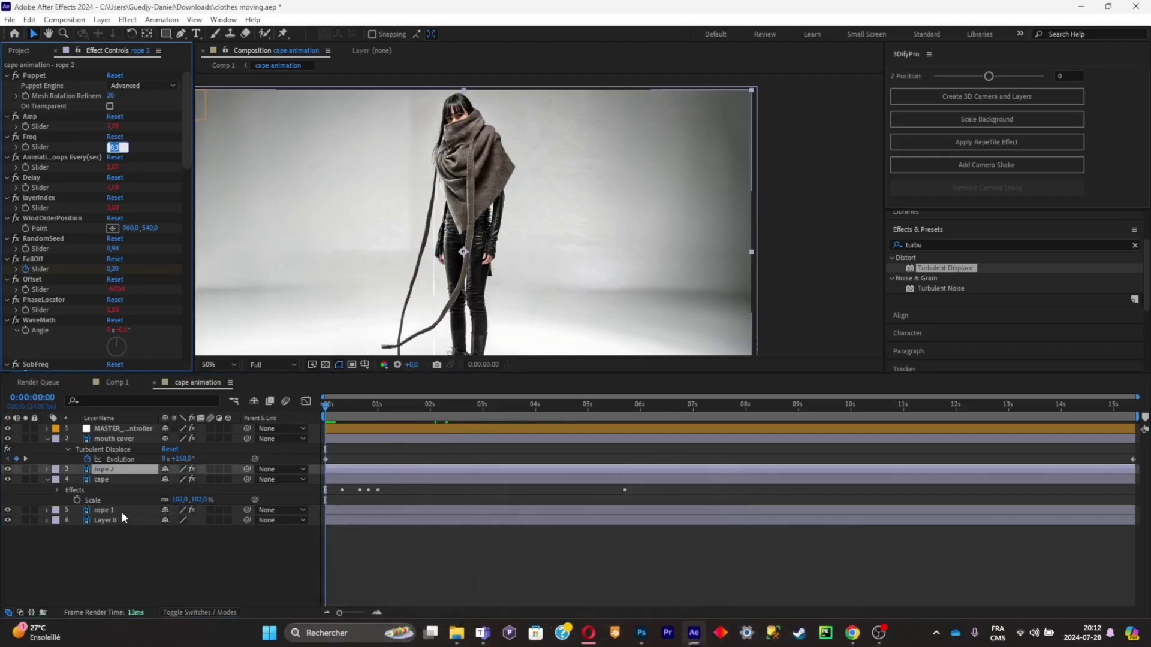
pyautogui.click(121, 511)
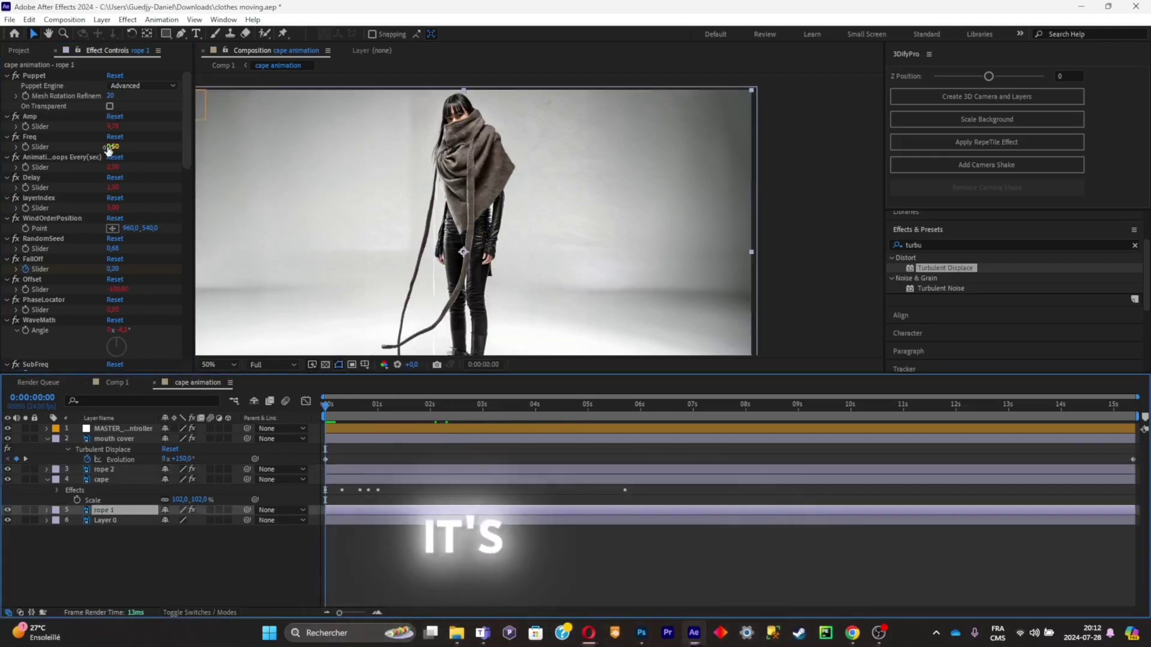